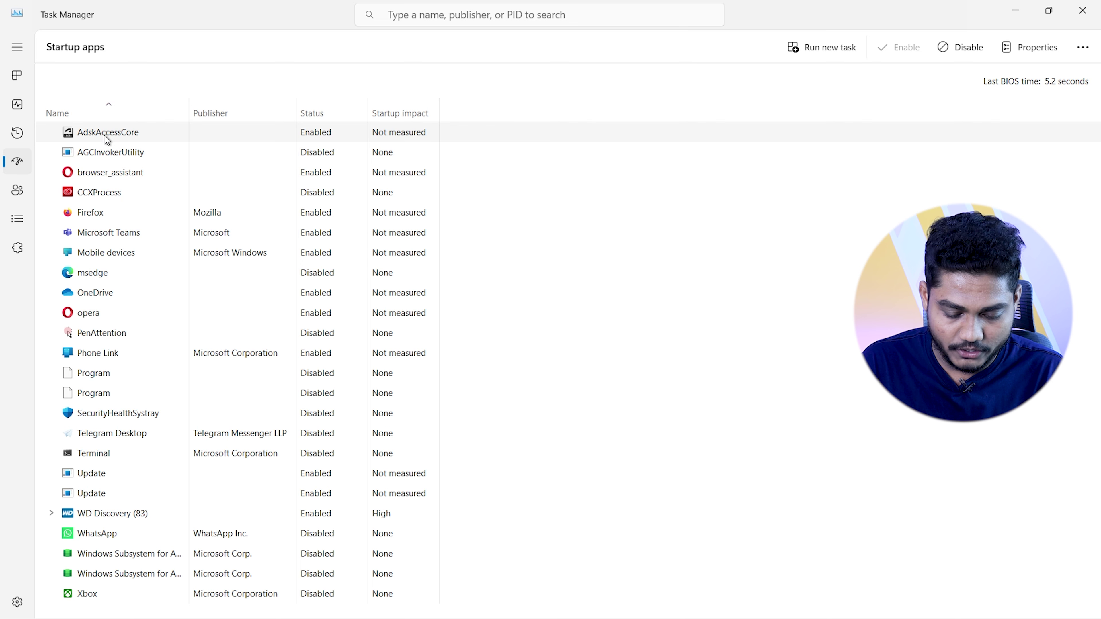
- Disable the enabled startup apps, including AdskAccessCore, browser_assistant and WD Discovery, and close Task Manager
{"action": "right_click", "coordinate": [215, 132]}
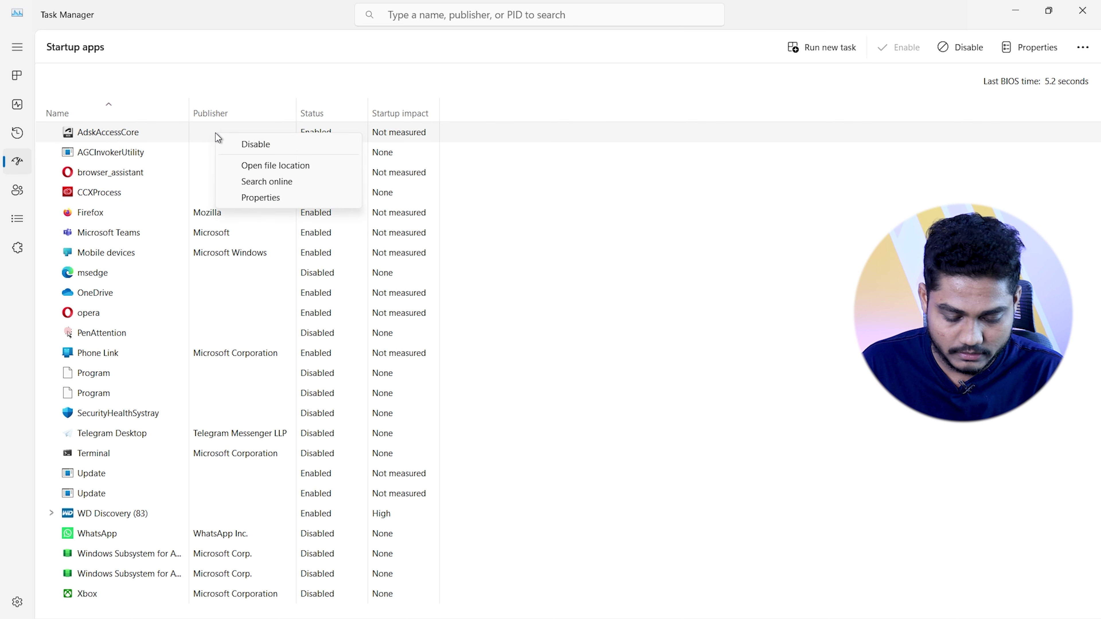
{"action": "left_click", "coordinate": [276, 147]}
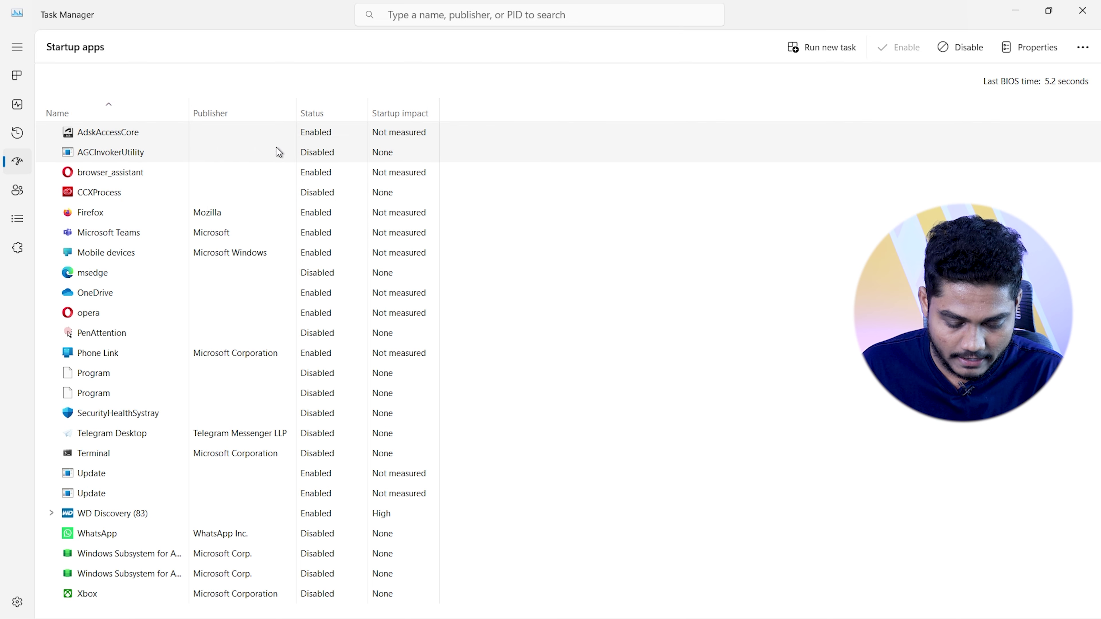
{"action": "right_click", "coordinate": [209, 172]}
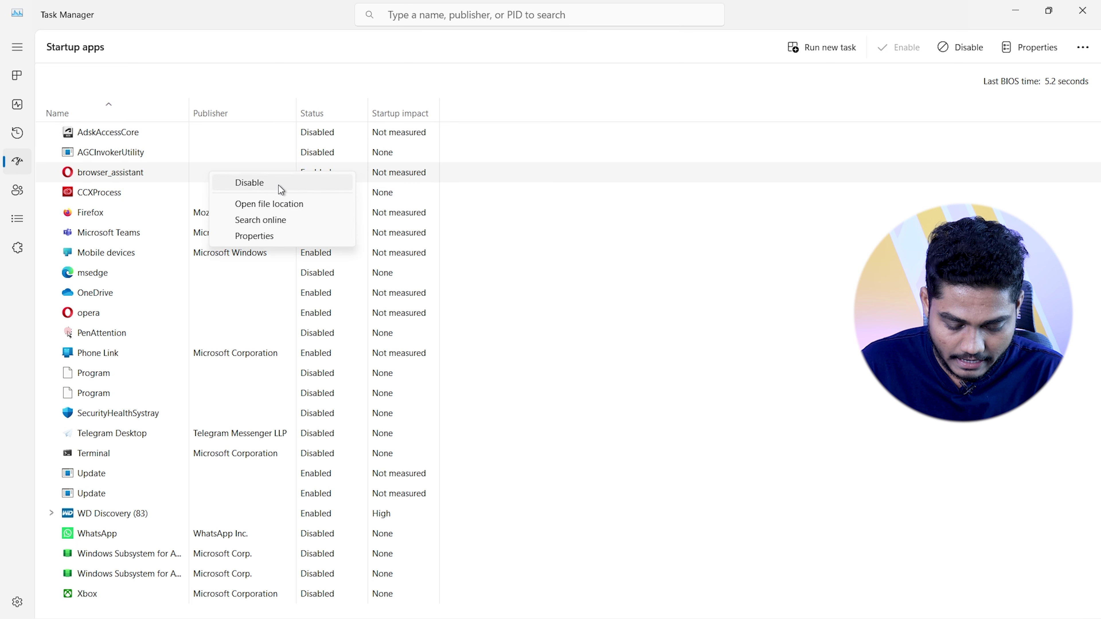
{"action": "left_click", "coordinate": [281, 186]}
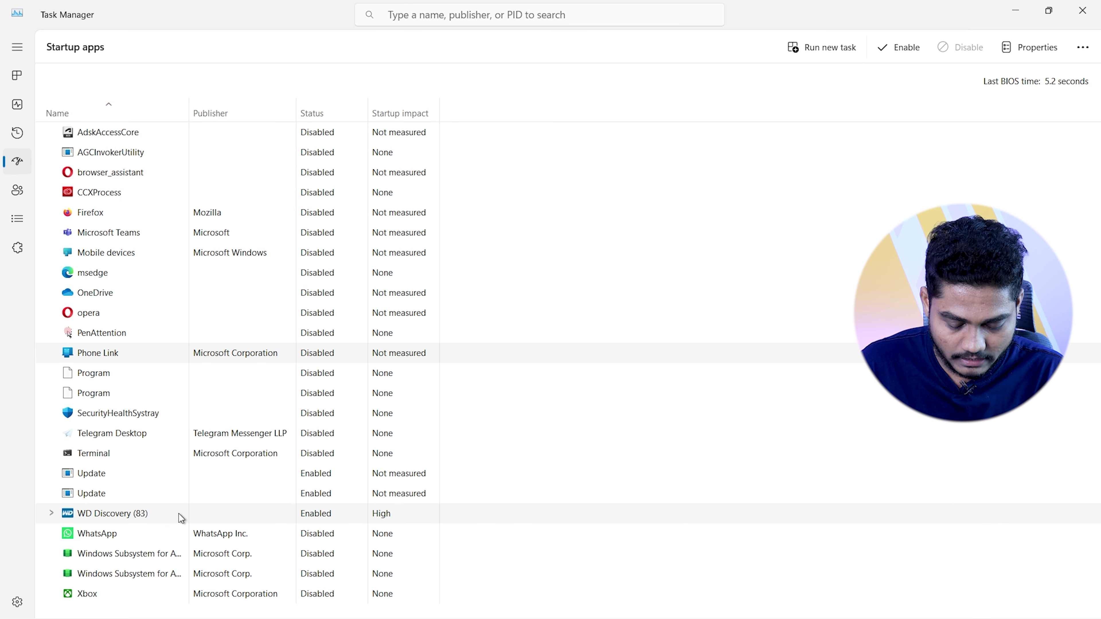
{"action": "right_click", "coordinate": [179, 514]}
{"action": "left_click", "coordinate": [241, 543]}
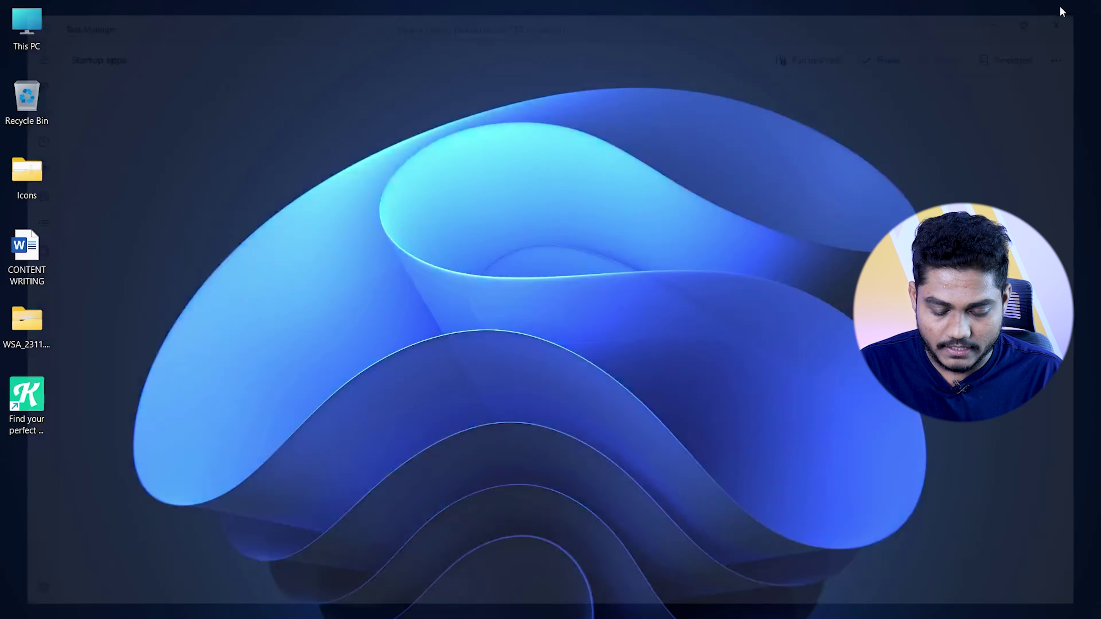
{"action": "left_click", "coordinate": [1089, 8]}
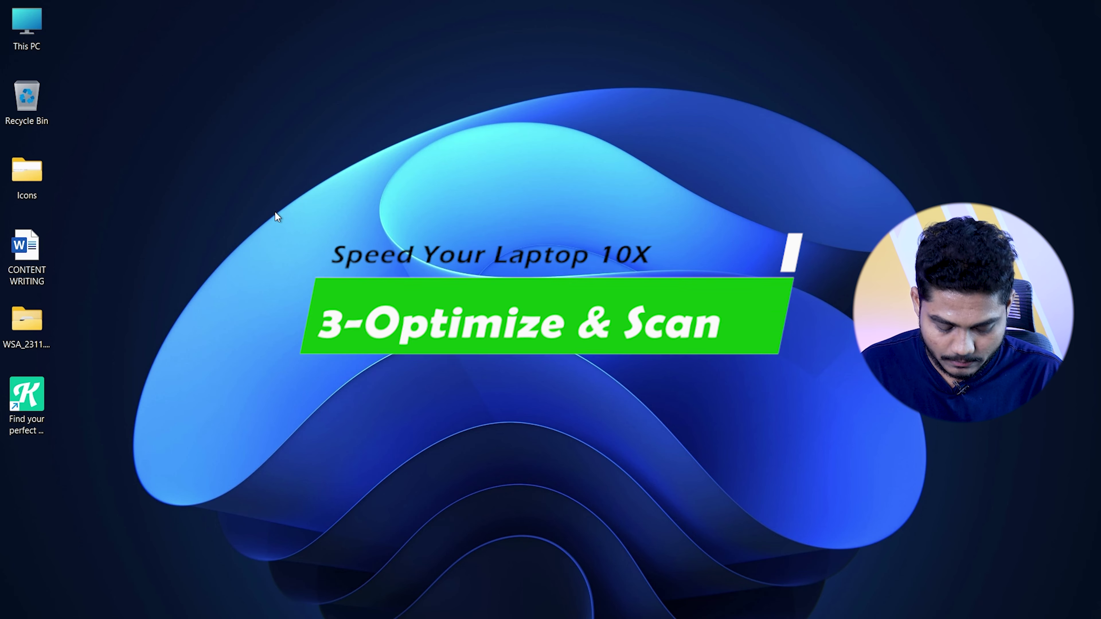
- Scan the OS (C:) drive for file system errors from its properties and dismiss the scan report
{"action": "double_click", "coordinate": [33, 18]}
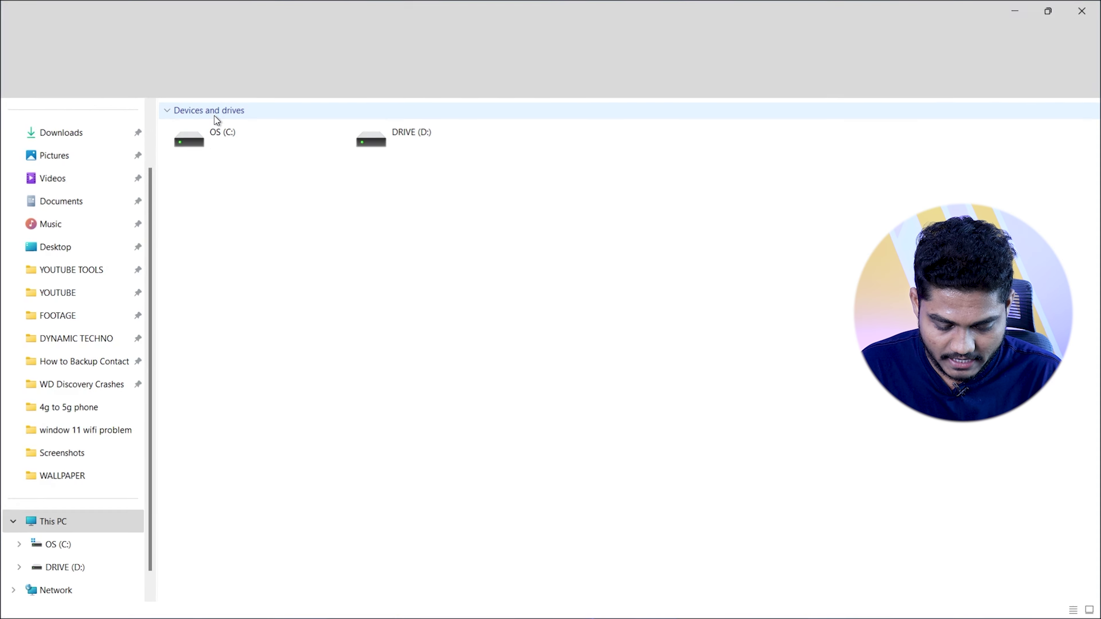
{"action": "left_click", "coordinate": [248, 146]}
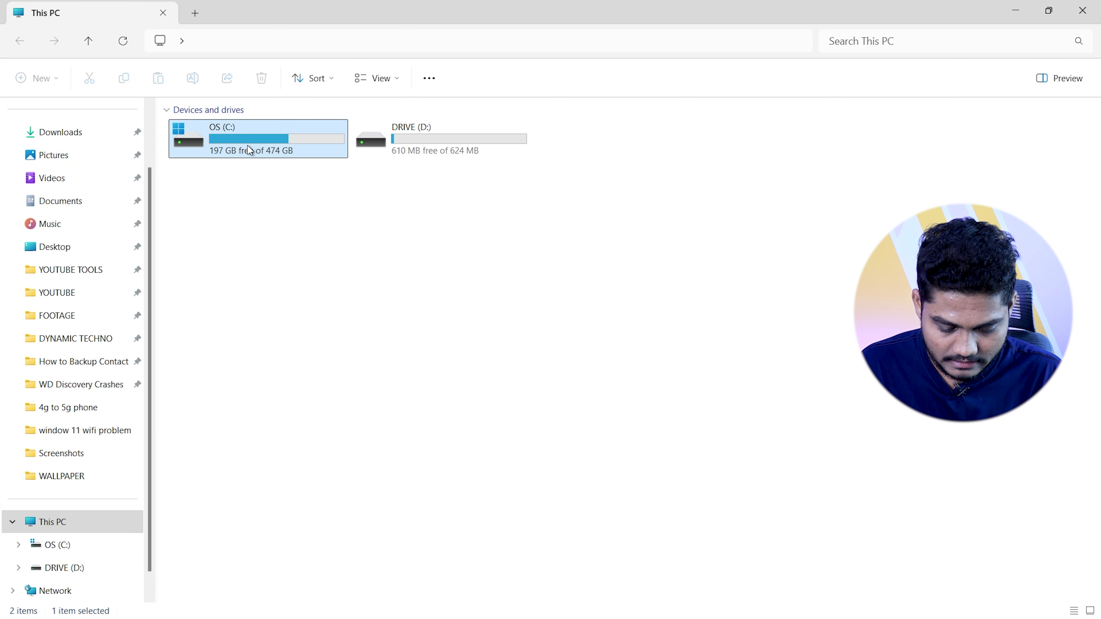
{"action": "right_click", "coordinate": [262, 141]}
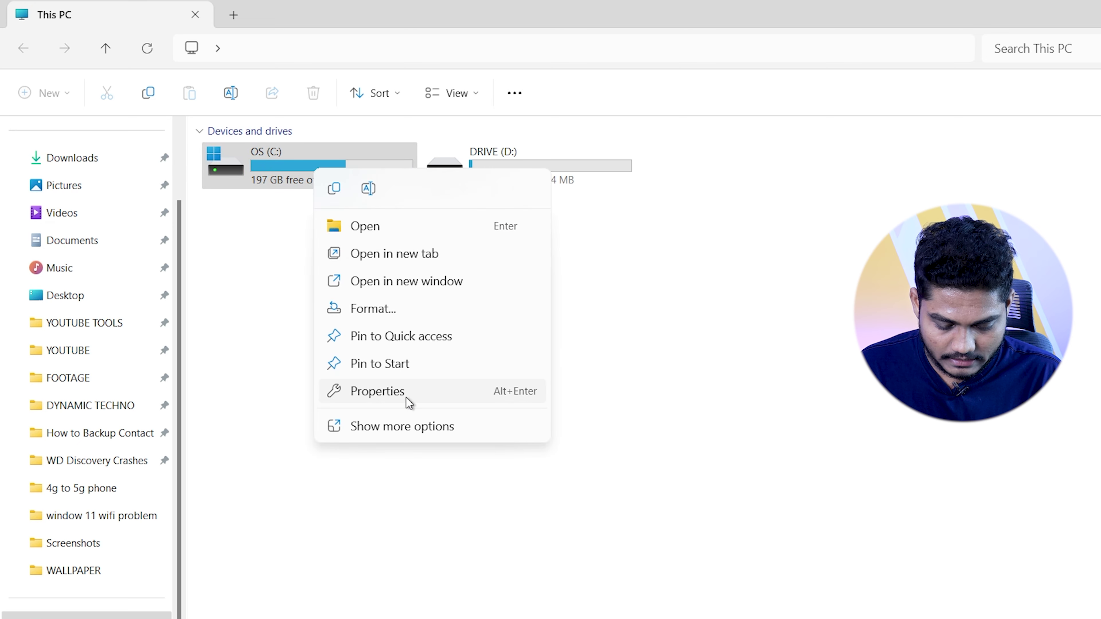
{"action": "left_click", "coordinate": [405, 397]}
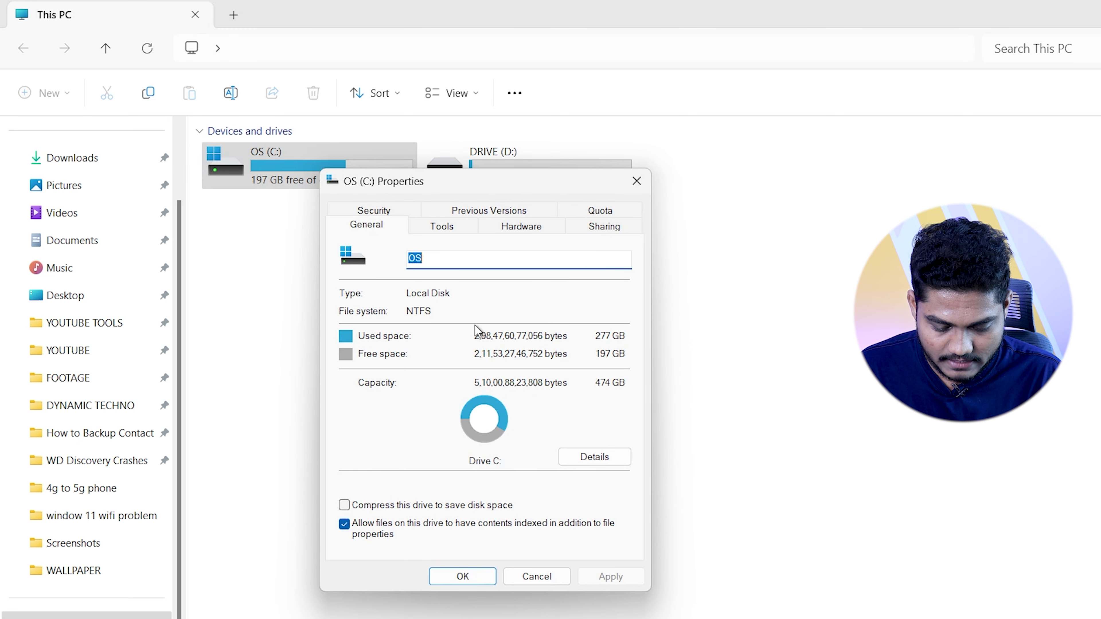
{"action": "left_click", "coordinate": [446, 226]}
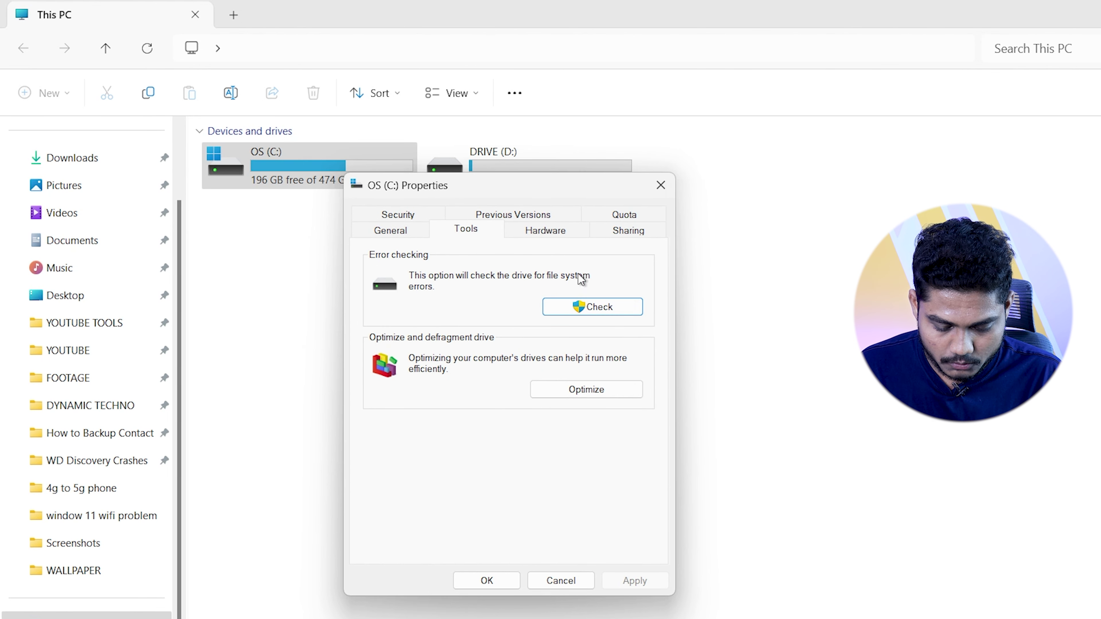
{"action": "left_click", "coordinate": [618, 306]}
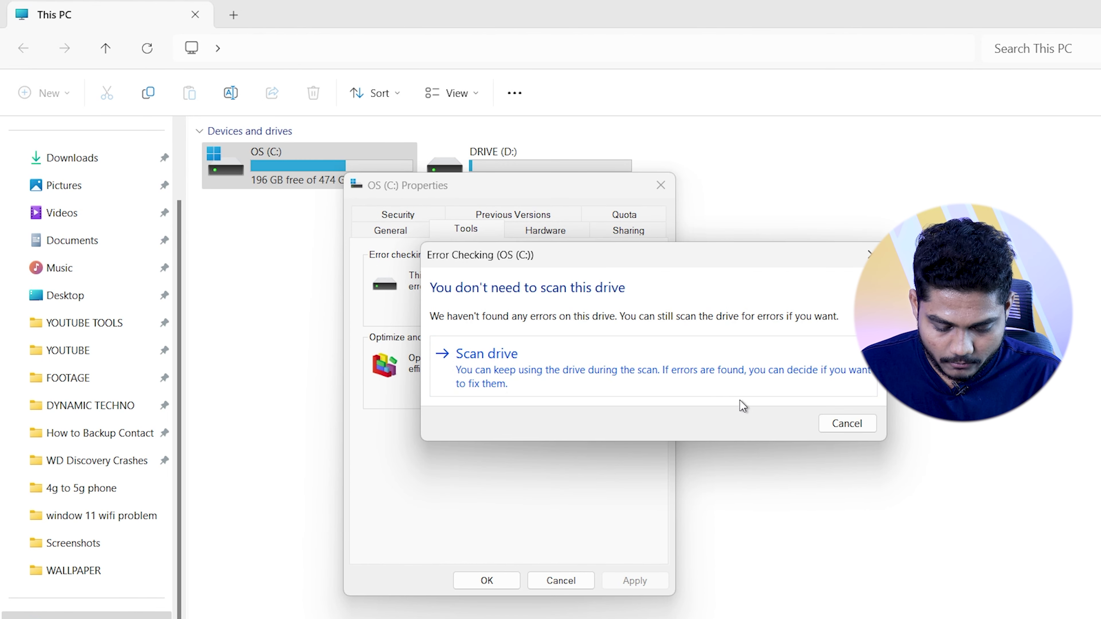
{"action": "left_click", "coordinate": [803, 382]}
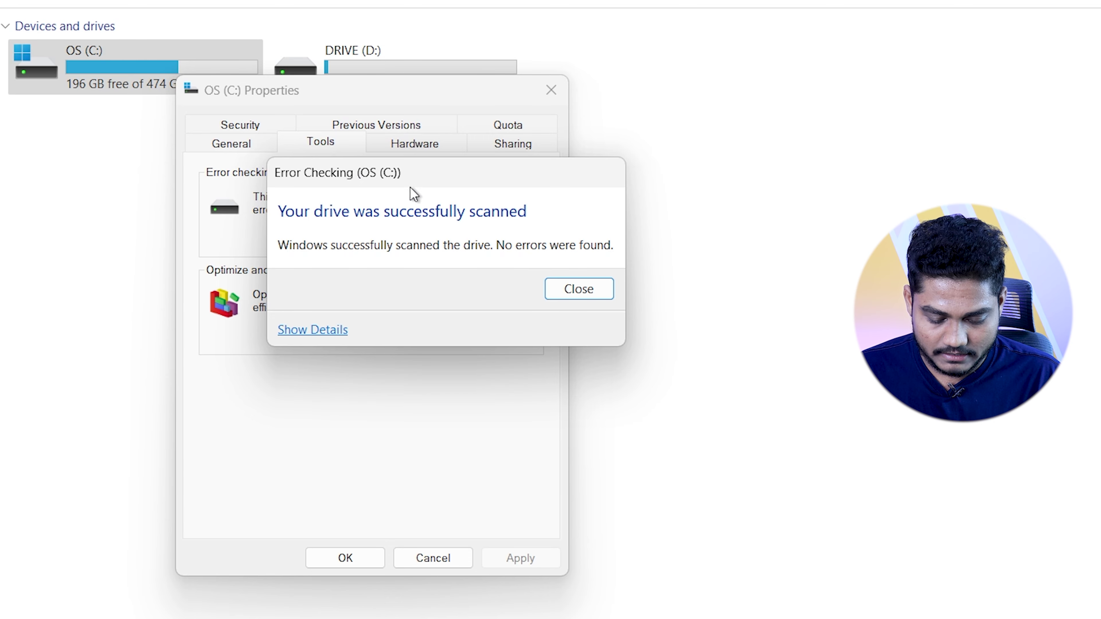
{"action": "left_click", "coordinate": [580, 293]}
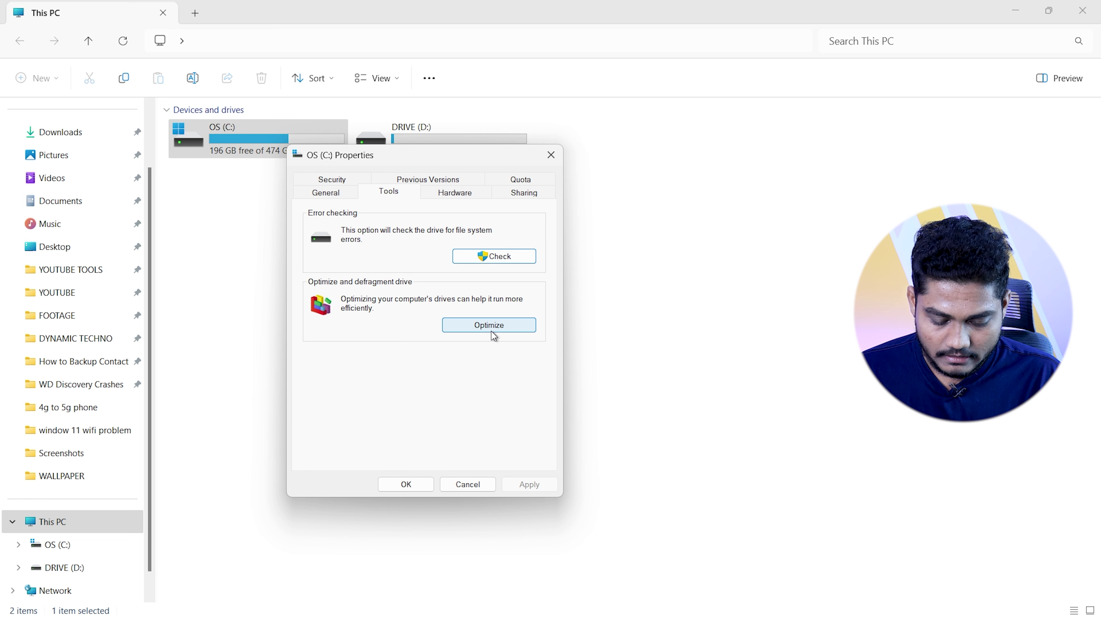
- Optimize the OS (C:) drive with the drive optimization tool
{"action": "left_click", "coordinate": [504, 327]}
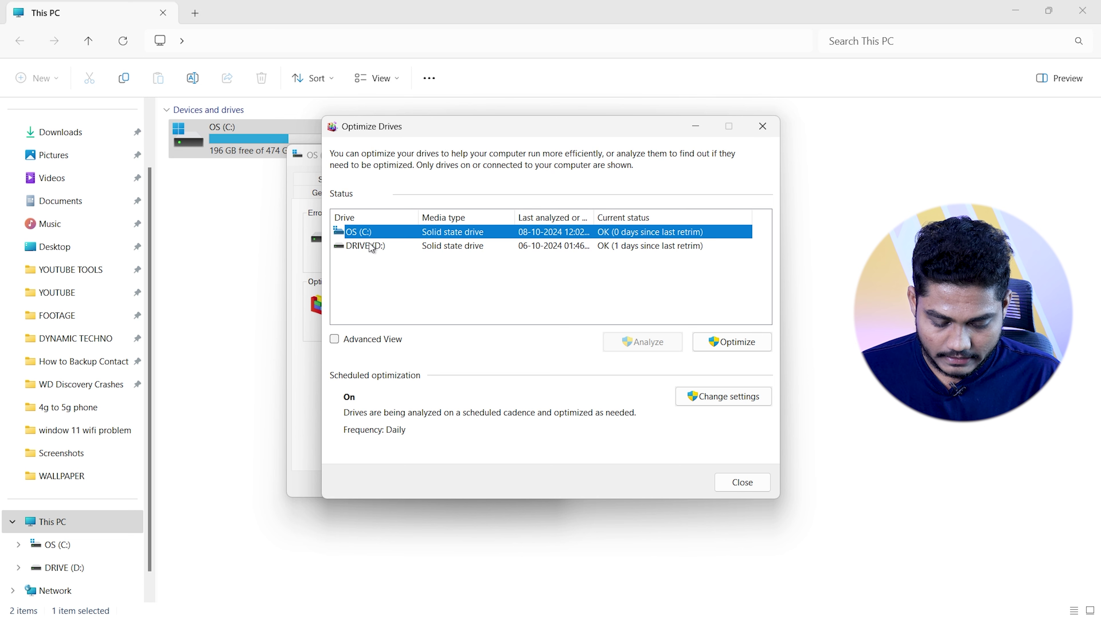
{"action": "left_click", "coordinate": [741, 351]}
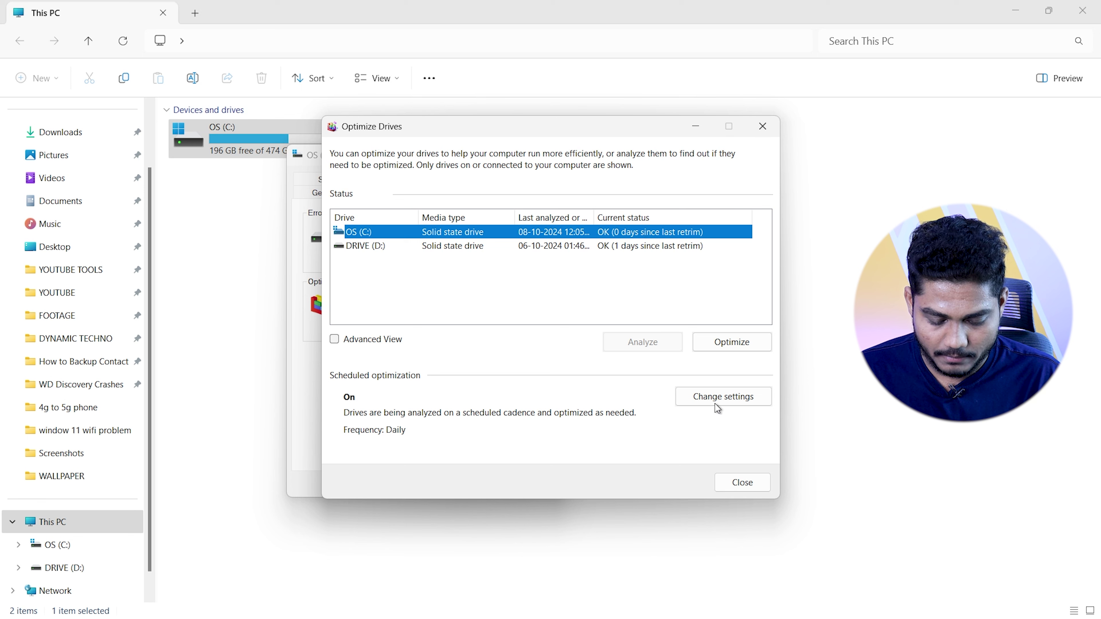
- Review the frequency setting of the drive optimization schedule and cancel out of the schedule settings
{"action": "left_click", "coordinate": [754, 407]}
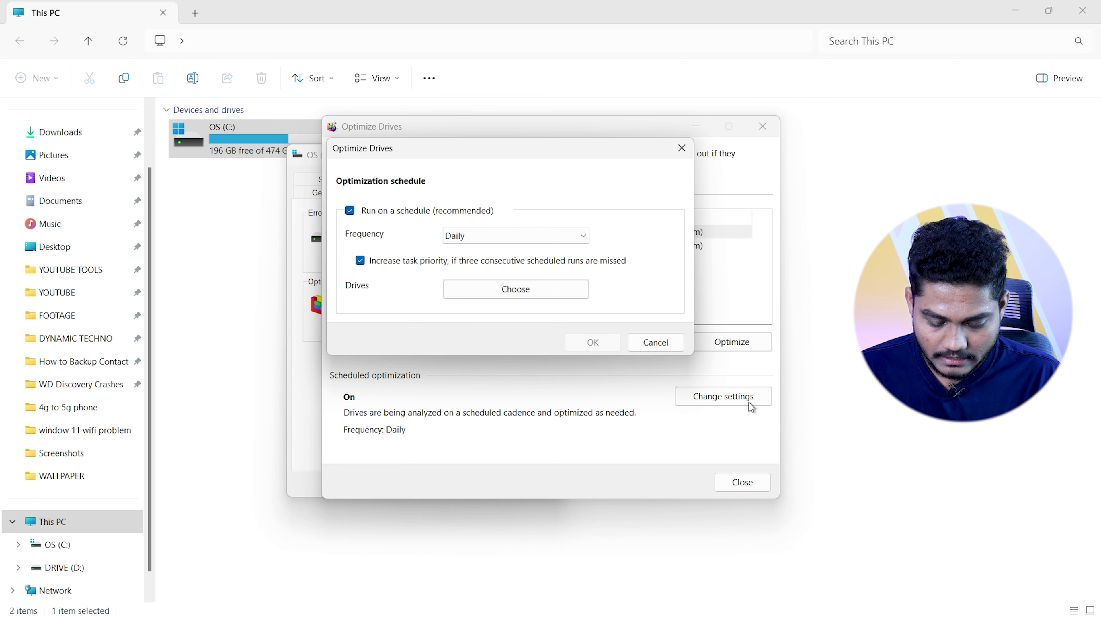
{"action": "left_click", "coordinate": [506, 237]}
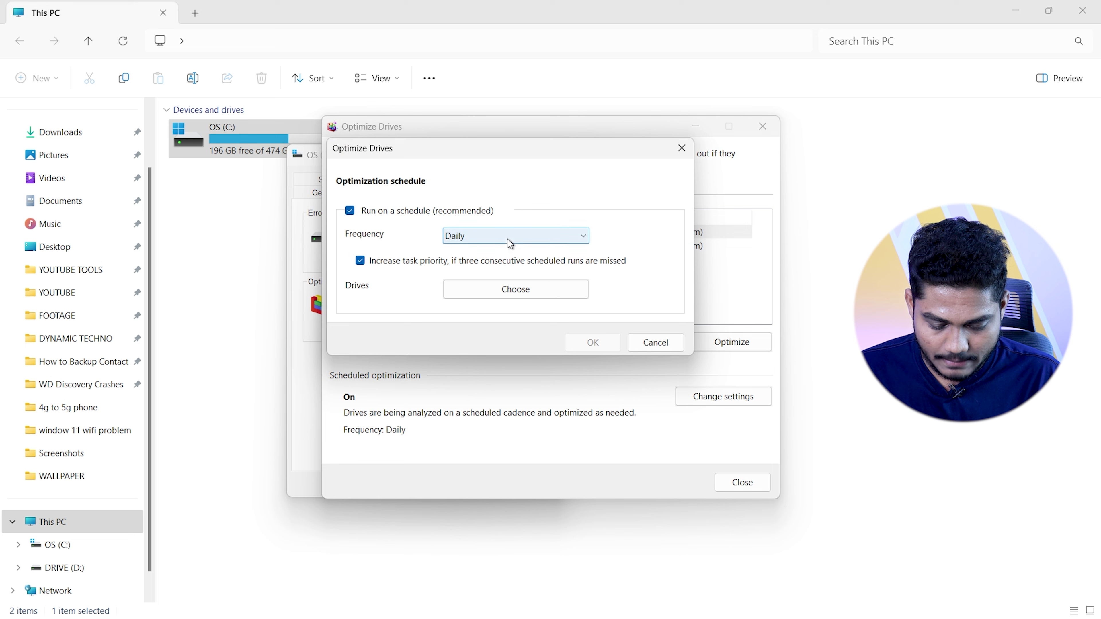
{"action": "left_click", "coordinate": [487, 255]}
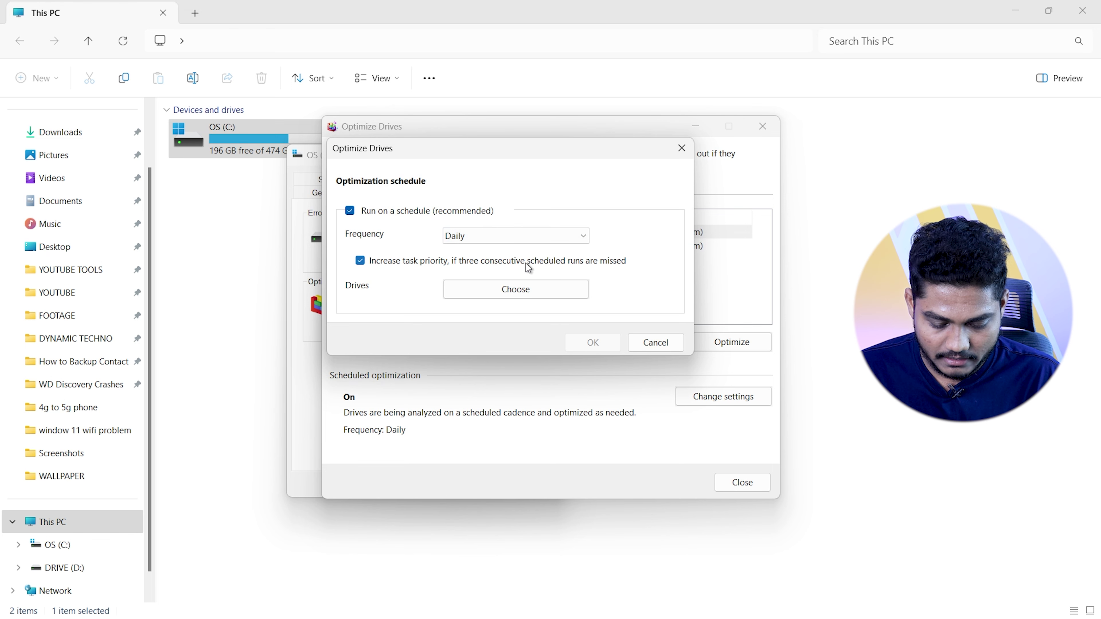
{"action": "left_click", "coordinate": [653, 346]}
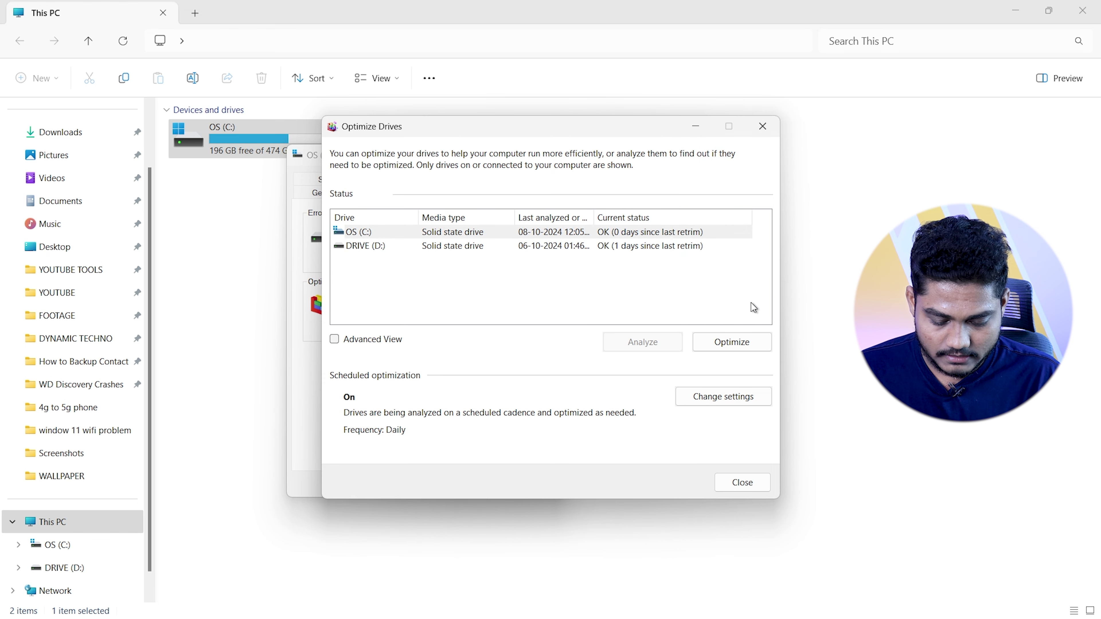
- Close the Optimize Drives window, the OS (C:) properties and the file browser
{"action": "left_click", "coordinate": [763, 127]}
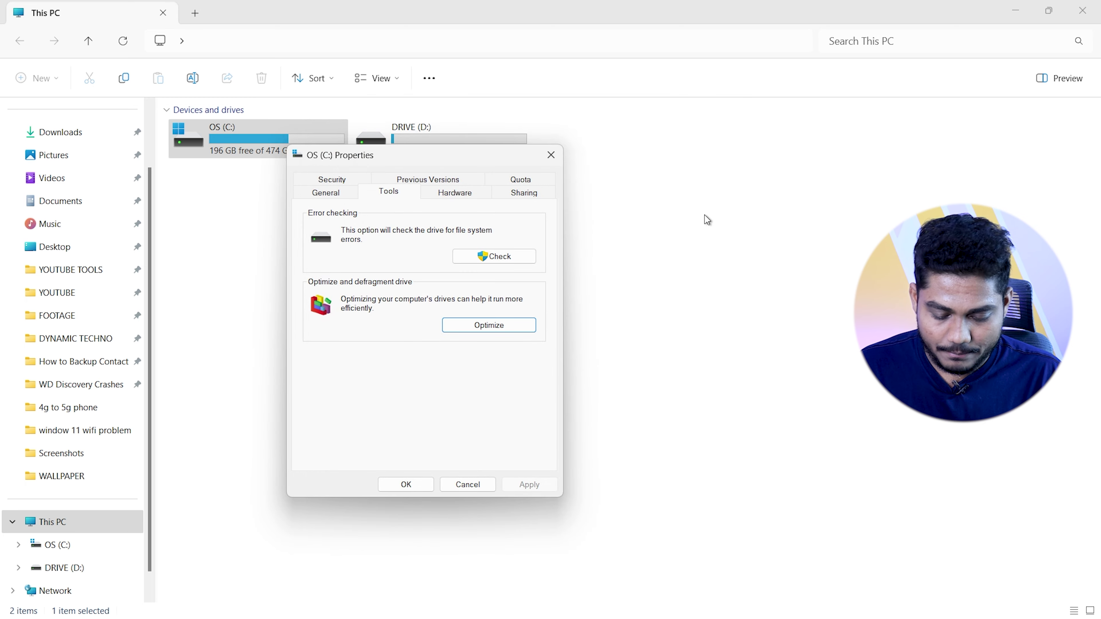
{"action": "left_click", "coordinate": [380, 486]}
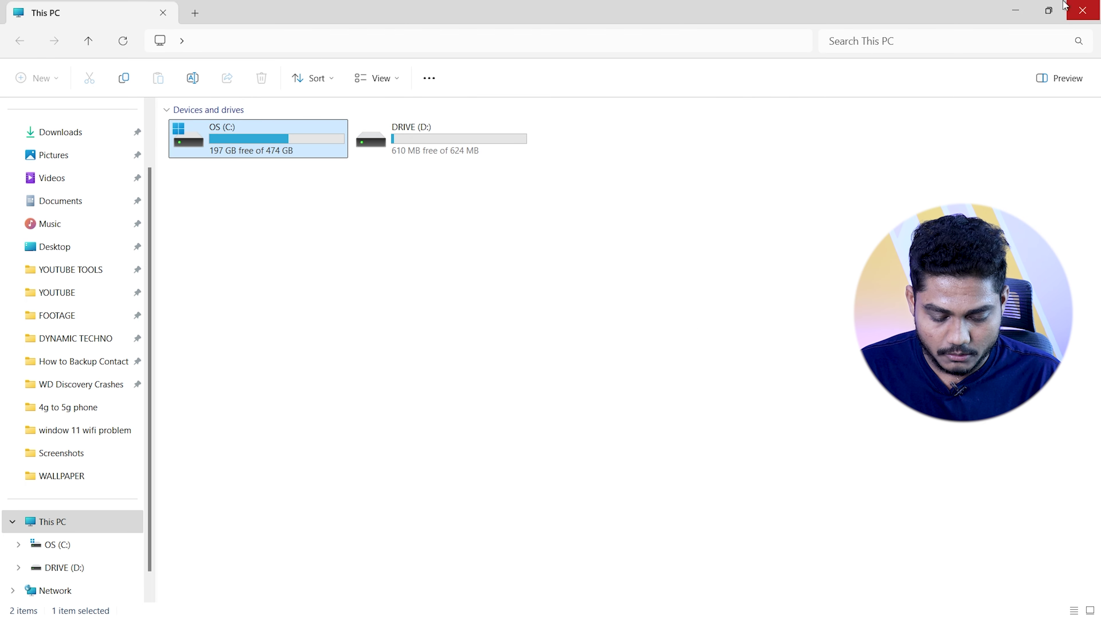
{"action": "left_click", "coordinate": [1082, 10]}
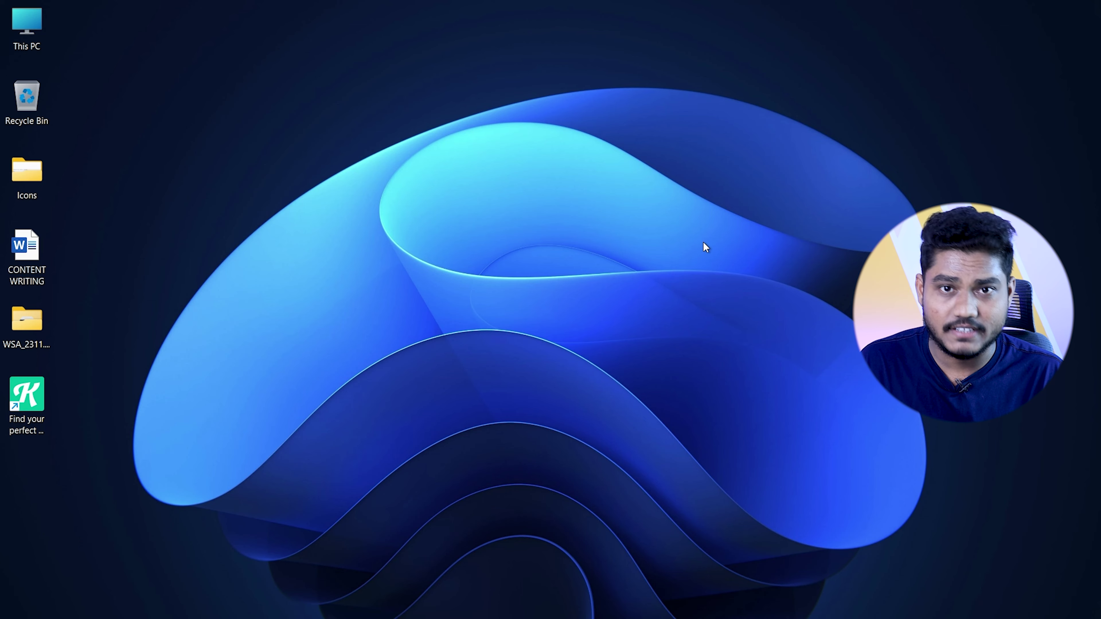
- Open the Run dialog and launch Disk Cleanup with the command cleanmgr
{"action": "key", "text": "Down"}
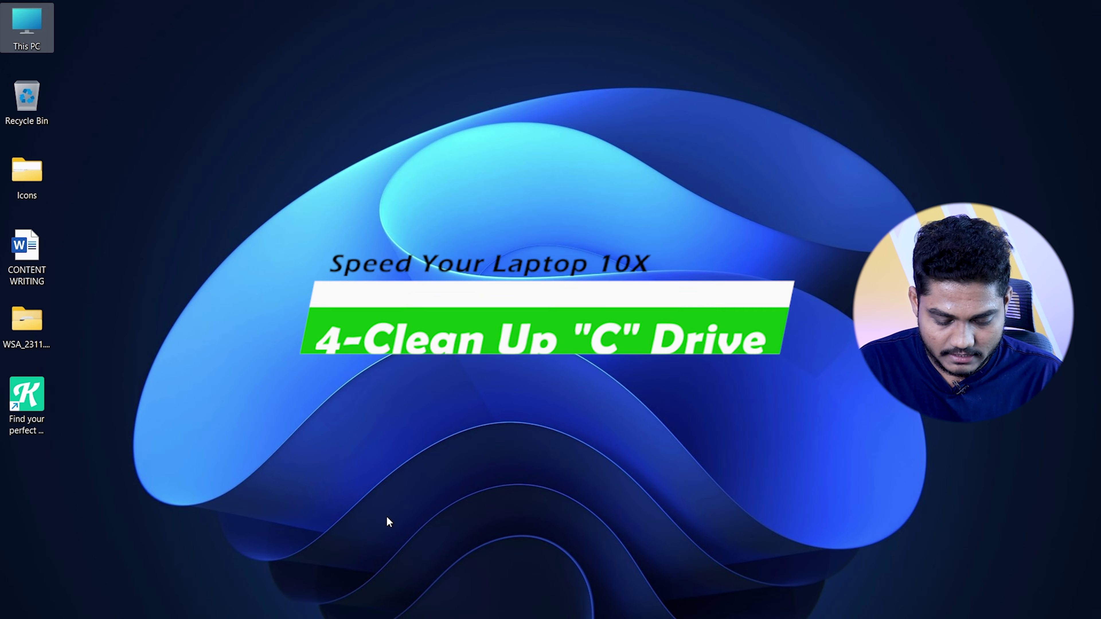
{"action": "mouse_move", "coordinate": [290, 615]}
{"action": "left_click", "coordinate": [328, 603]}
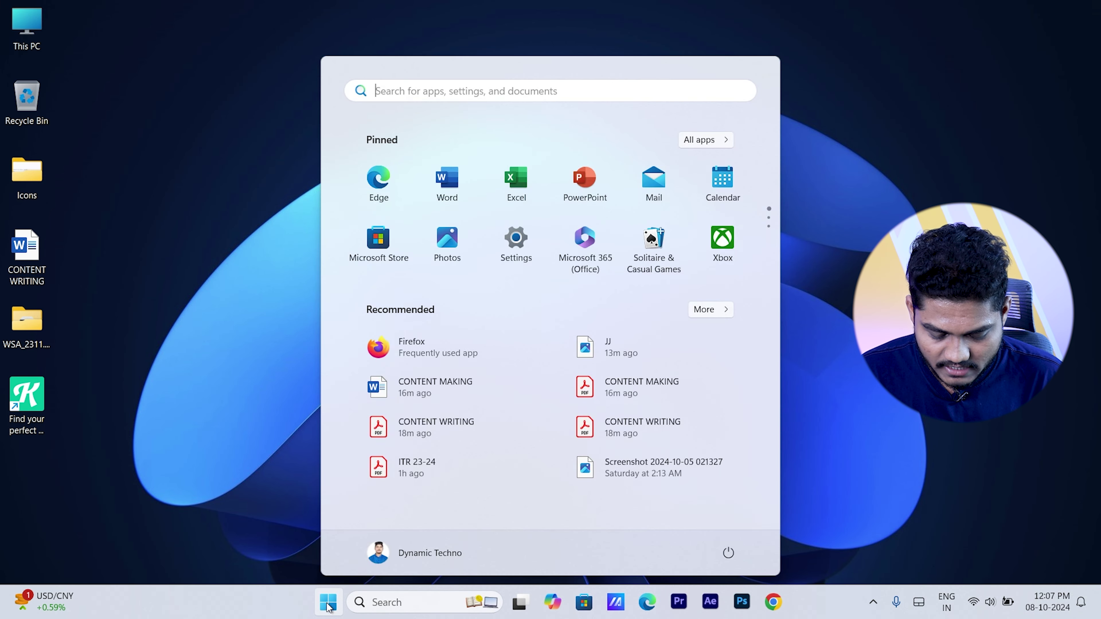
{"action": "type", "text": "run"}
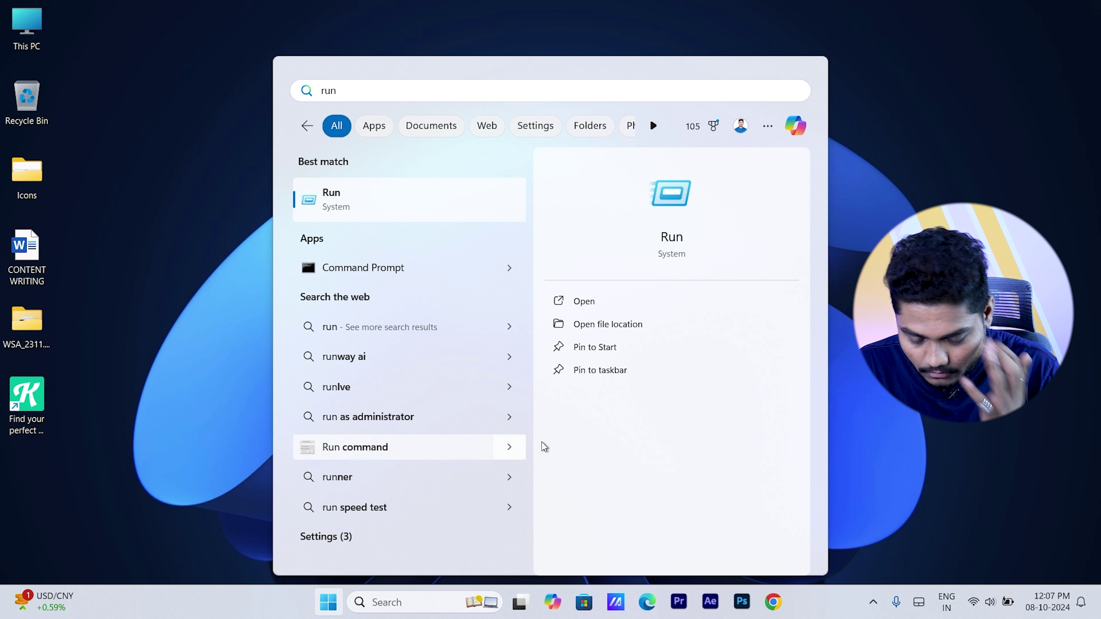
{"action": "key", "text": "Return"}
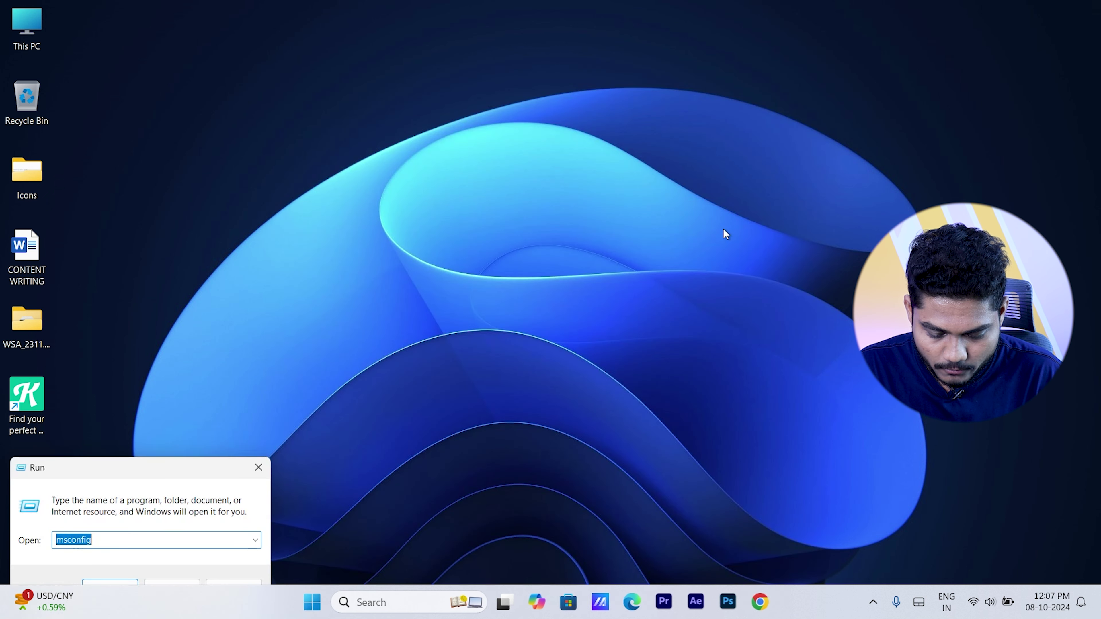
{"action": "left_click_drag", "start_coordinate": [171, 470], "coordinate": [585, 177]}
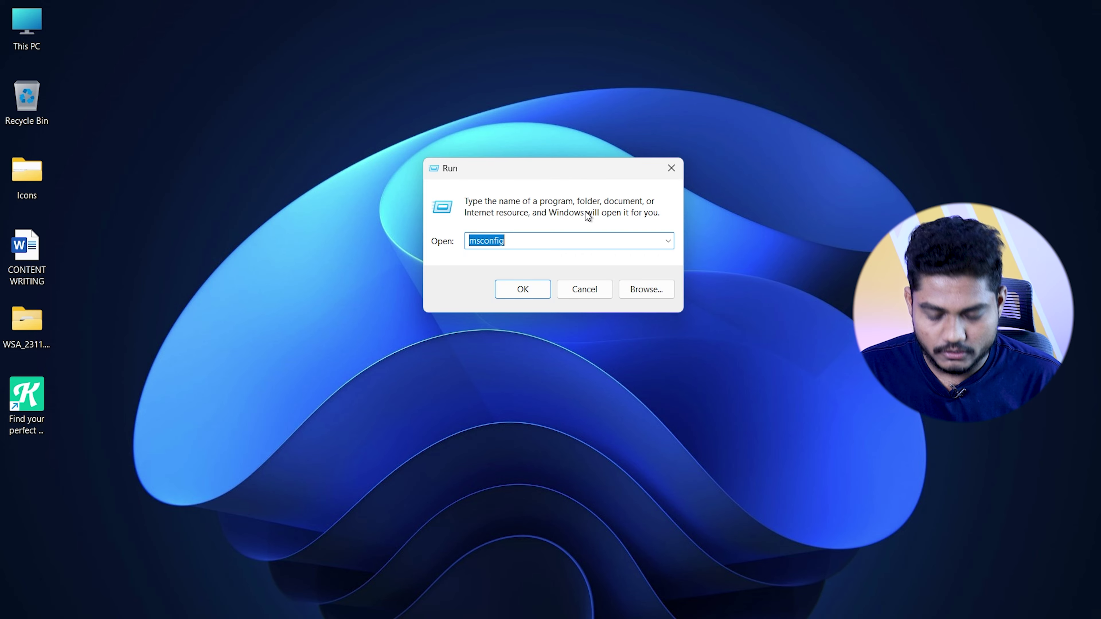
{"action": "type", "text": "clea"}
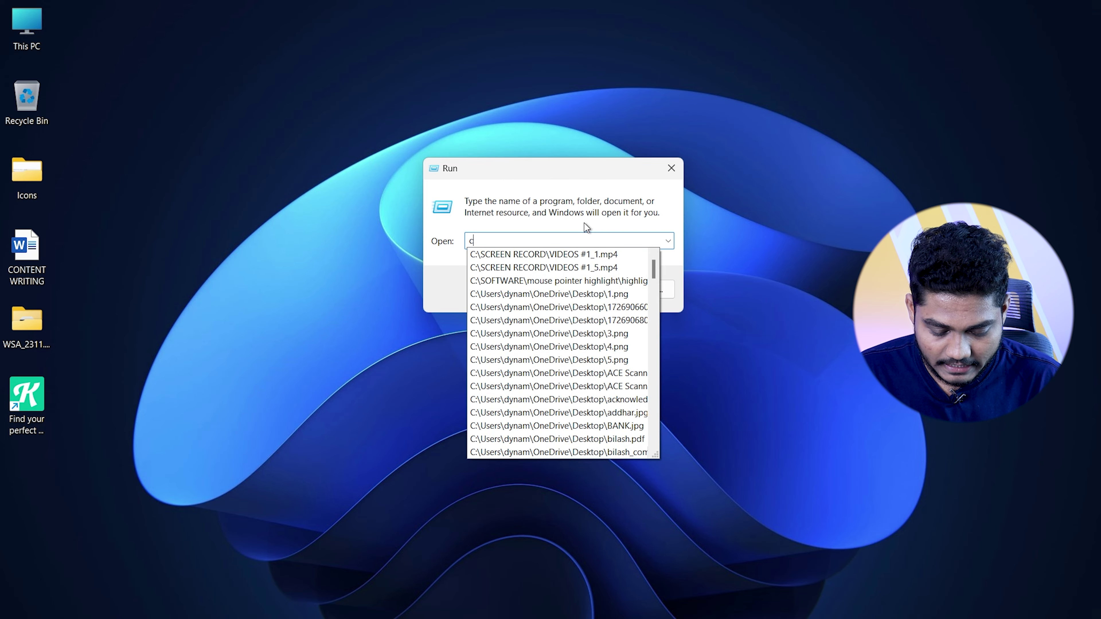
{"action": "type", "text": "nmgr"}
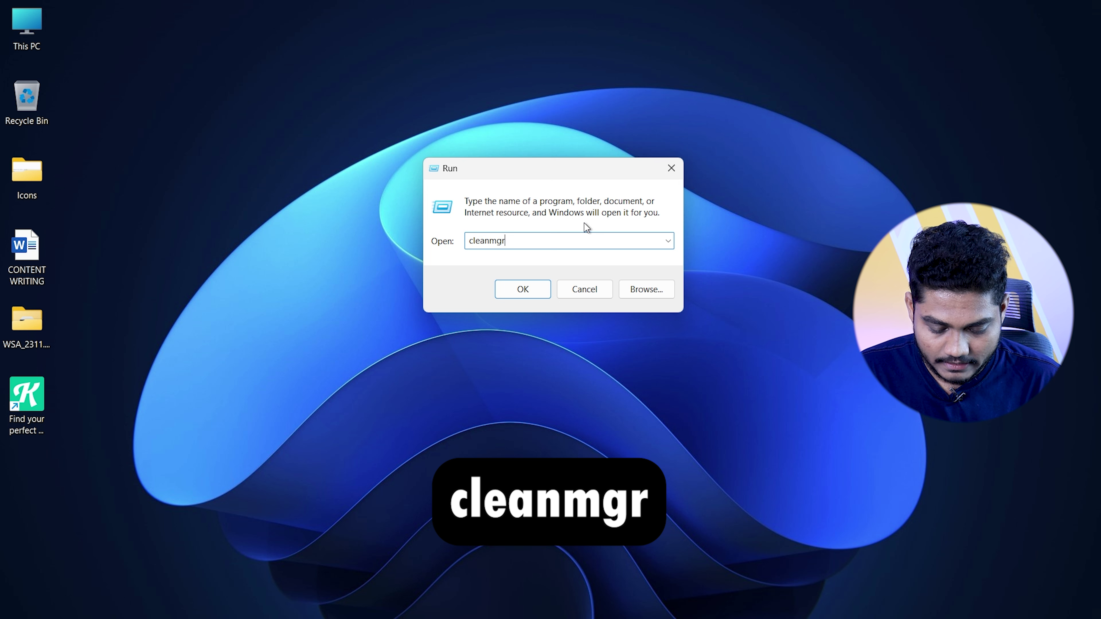
{"action": "left_click", "coordinate": [518, 291]}
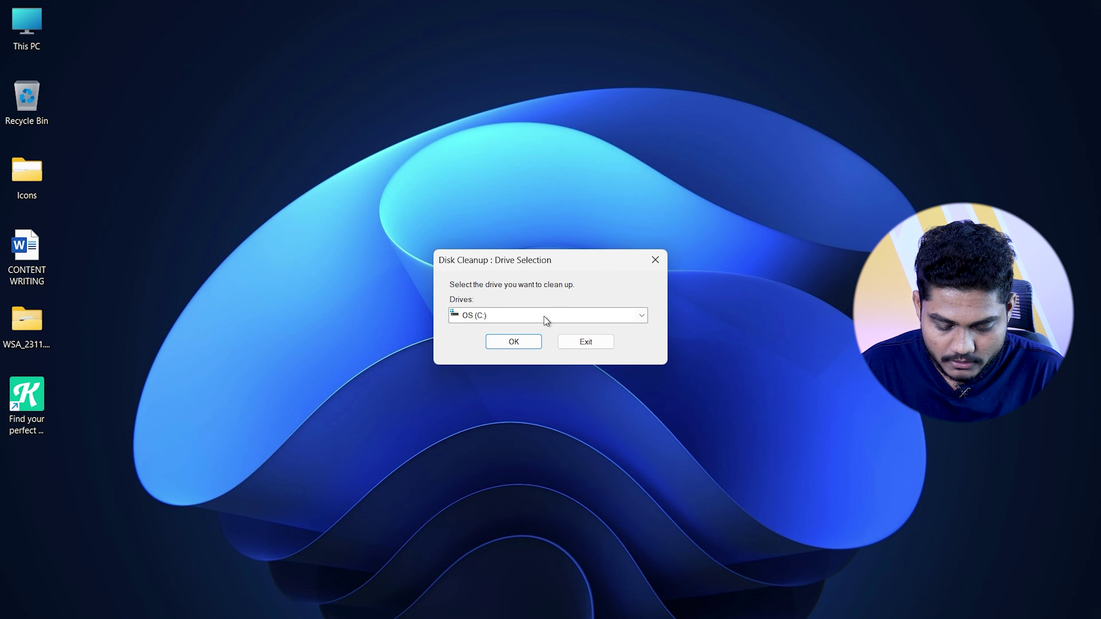
- Choose OS (C:) as the drive to clean up and move its Disk Cleanup window to the upper middle of the desktop
{"action": "left_click", "coordinate": [545, 316]}
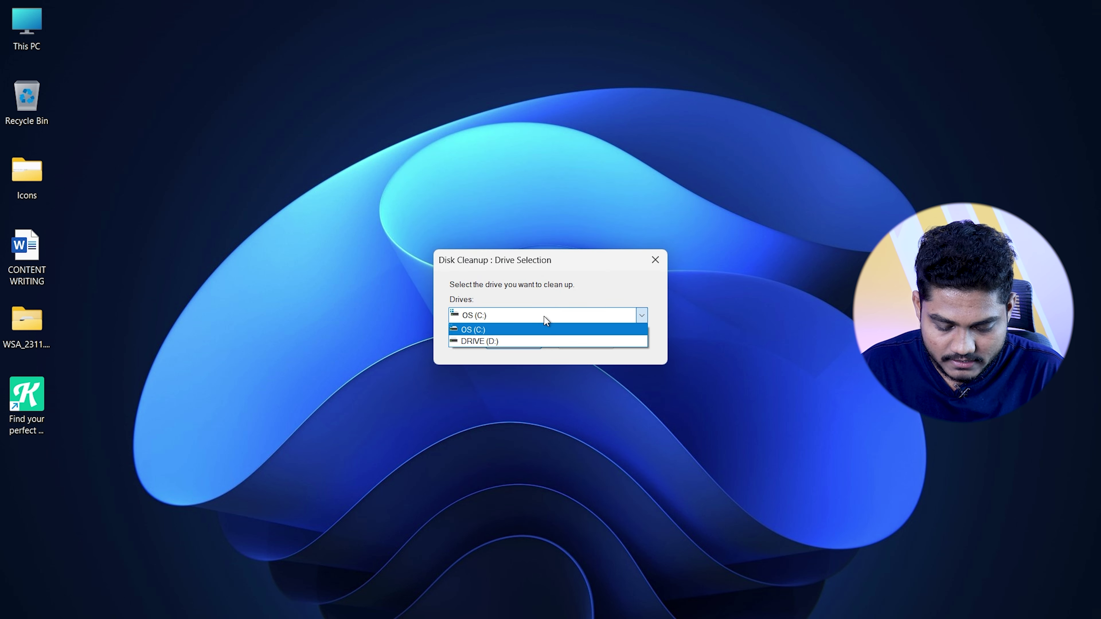
{"action": "left_click", "coordinate": [514, 332]}
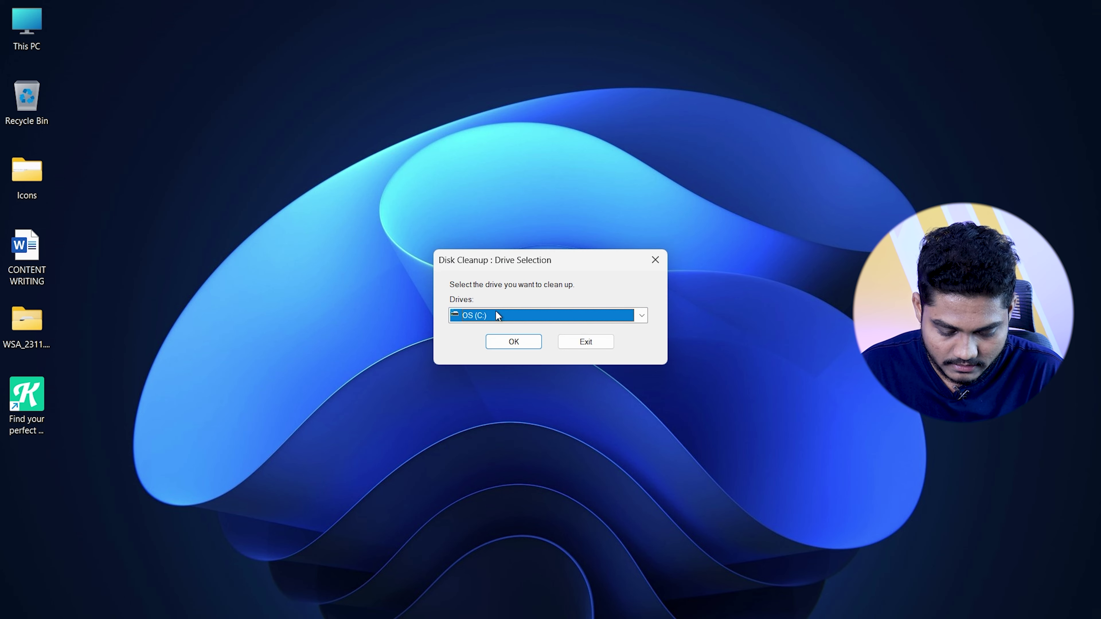
{"action": "left_click", "coordinate": [513, 342]}
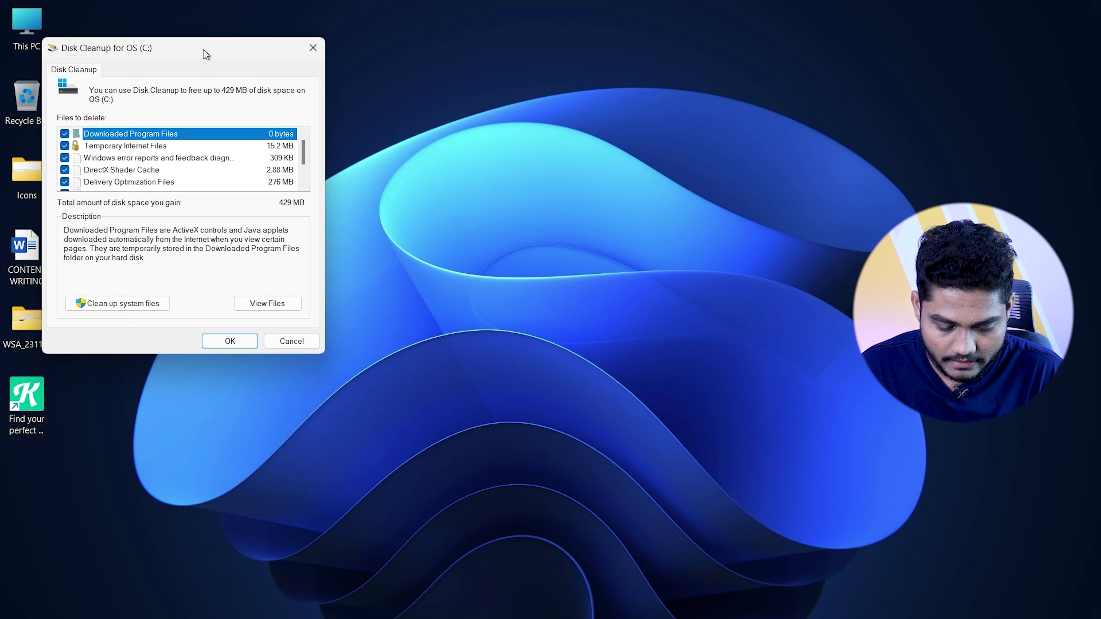
{"action": "left_click_drag", "start_coordinate": [203, 49], "coordinate": [541, 64]}
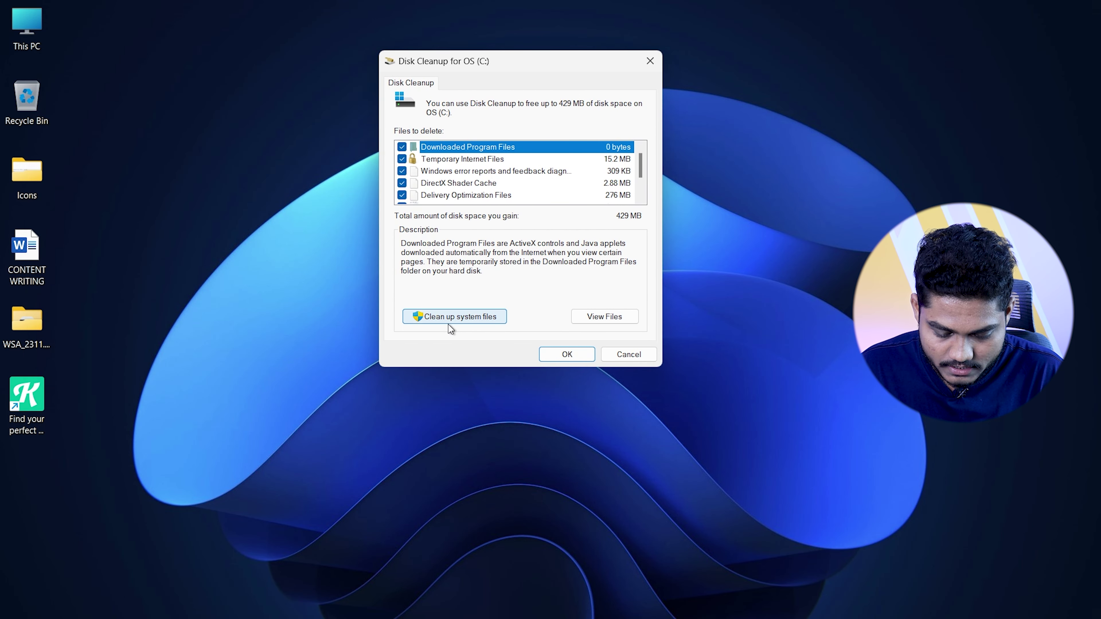
- Rescan OS (C:) for system files to clean up and move the resulting Disk Cleanup window to the upper middle of the desktop
{"action": "left_click", "coordinate": [479, 319]}
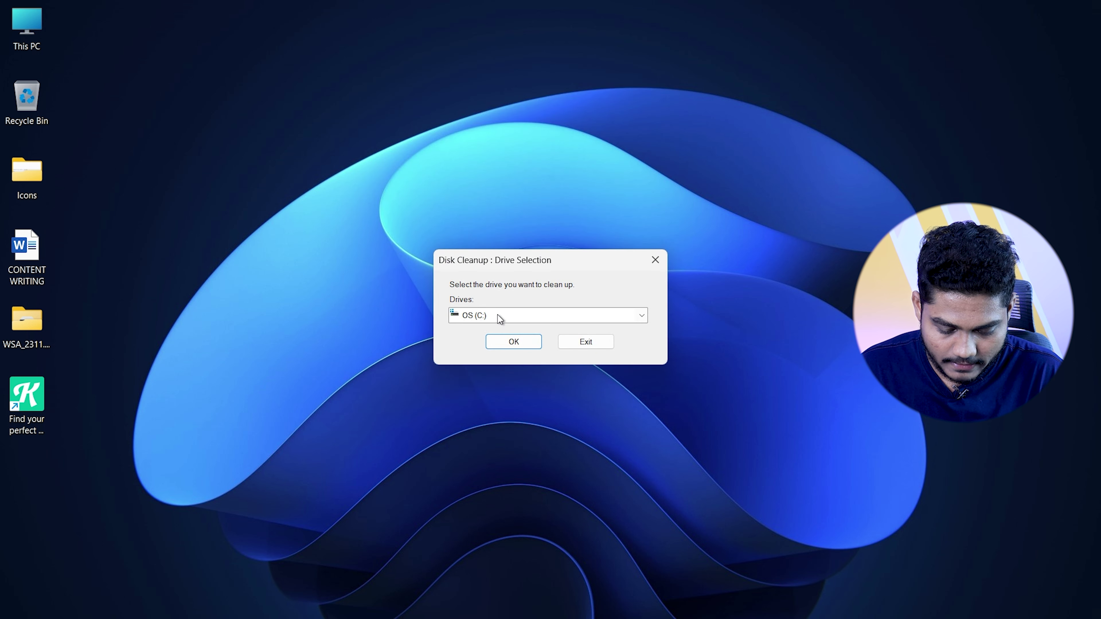
{"action": "left_click", "coordinate": [512, 343]}
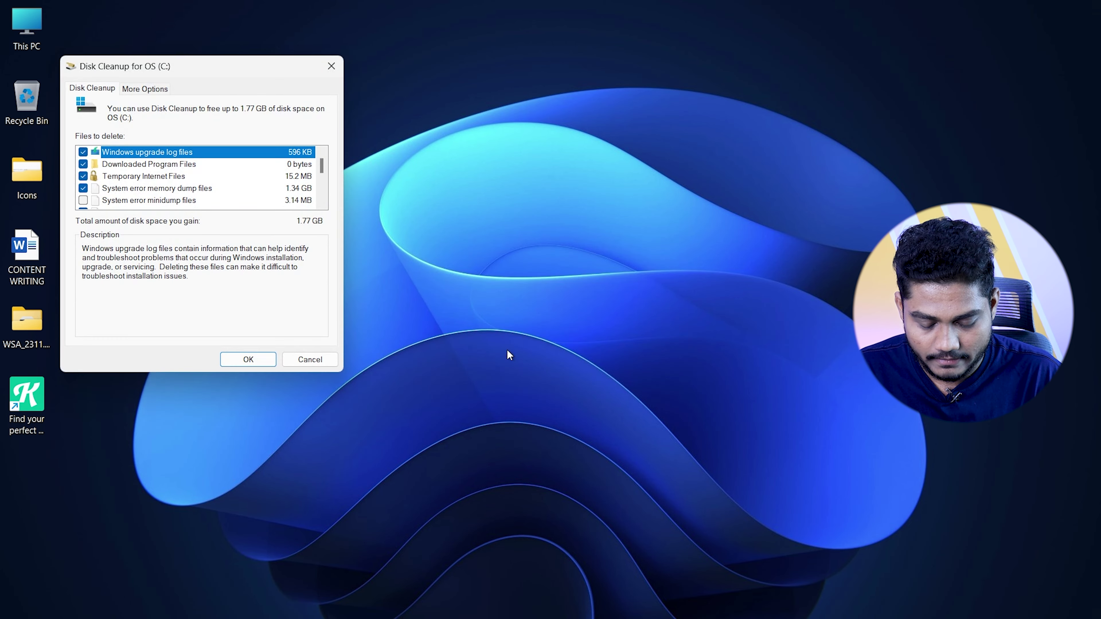
{"action": "left_click_drag", "start_coordinate": [213, 71], "coordinate": [509, 63]}
- Review the file categories, include the system error minidump files, and permanently delete all selected categories from OS (C:)
{"action": "scroll", "coordinate": [477, 191], "scroll_direction": "down", "scroll_amount": 2}
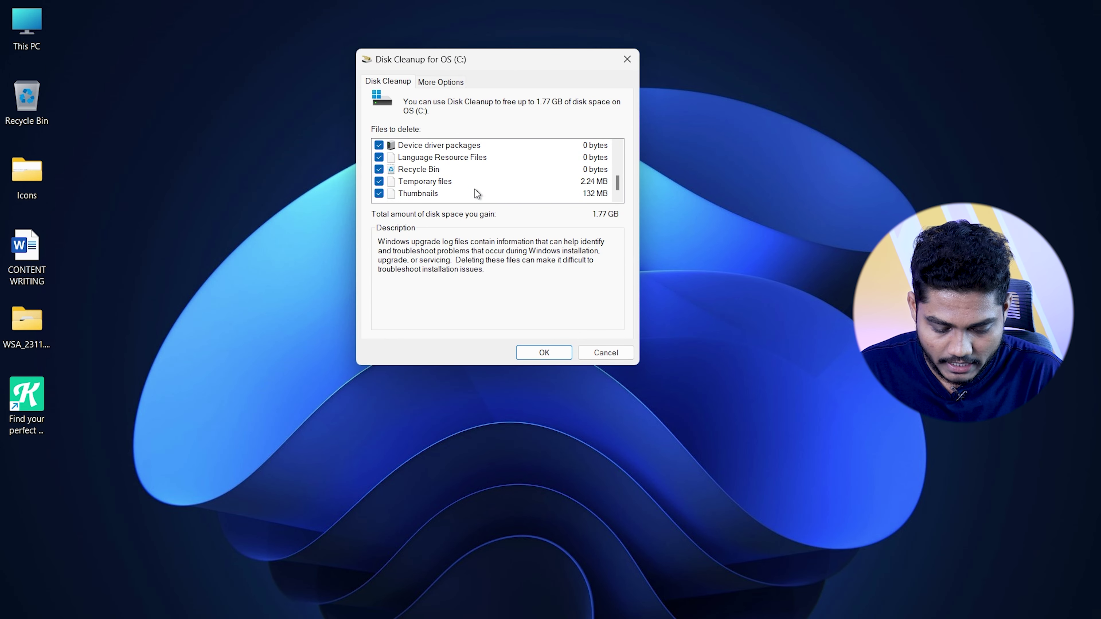
{"action": "scroll", "coordinate": [455, 191], "scroll_direction": "up", "scroll_amount": 3}
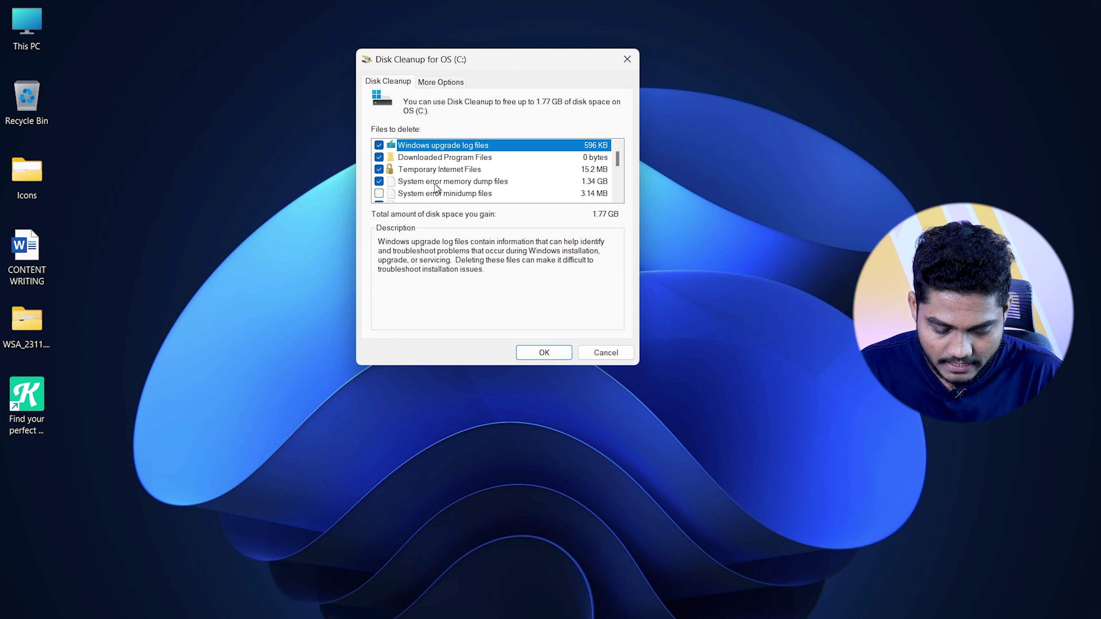
{"action": "scroll", "coordinate": [413, 189], "scroll_direction": "down", "scroll_amount": 1}
{"action": "scroll", "coordinate": [412, 189], "scroll_direction": "up", "scroll_amount": 1}
{"action": "scroll", "coordinate": [412, 189], "scroll_direction": "down", "scroll_amount": 2}
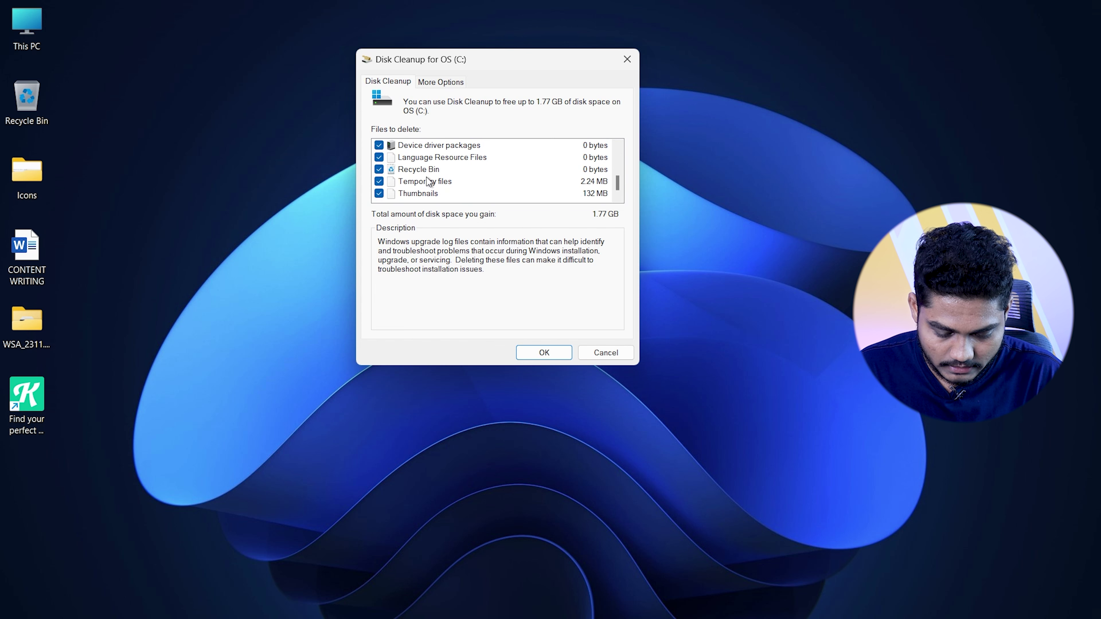
{"action": "scroll", "coordinate": [426, 181], "scroll_direction": "up", "scroll_amount": 2}
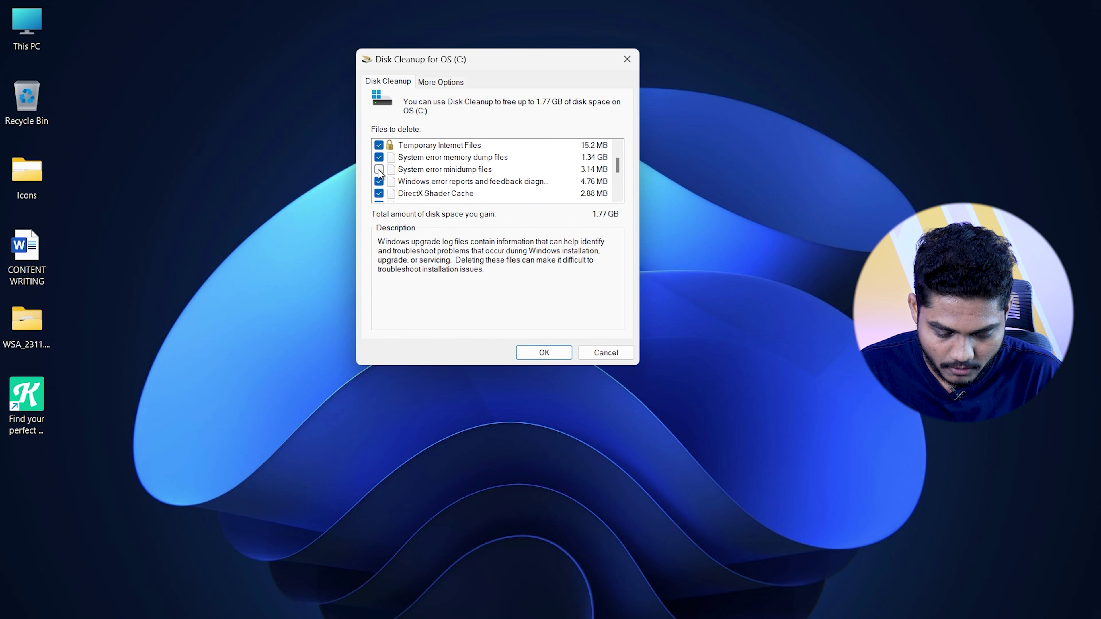
{"action": "scroll", "coordinate": [388, 172], "scroll_direction": "up", "scroll_amount": 1}
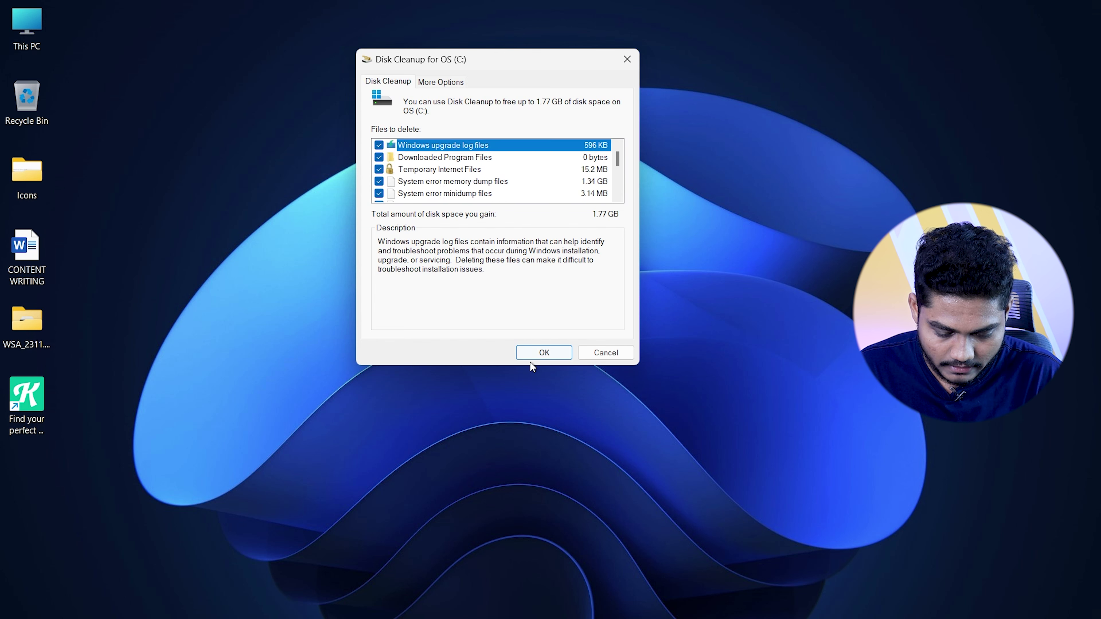
{"action": "left_click", "coordinate": [537, 354]}
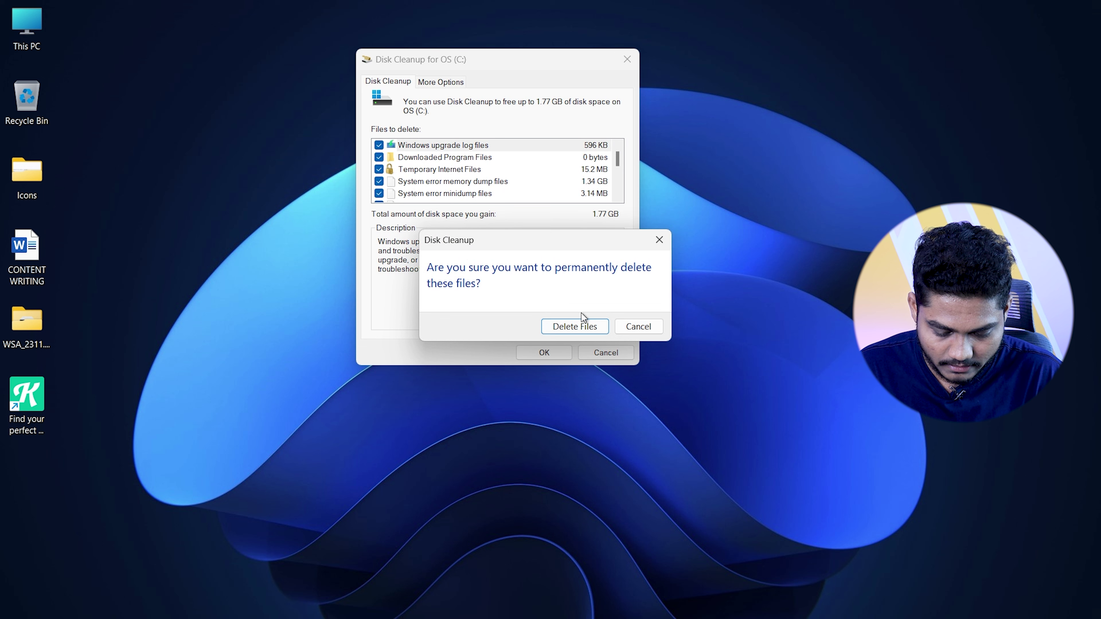
{"action": "left_click", "coordinate": [592, 330]}
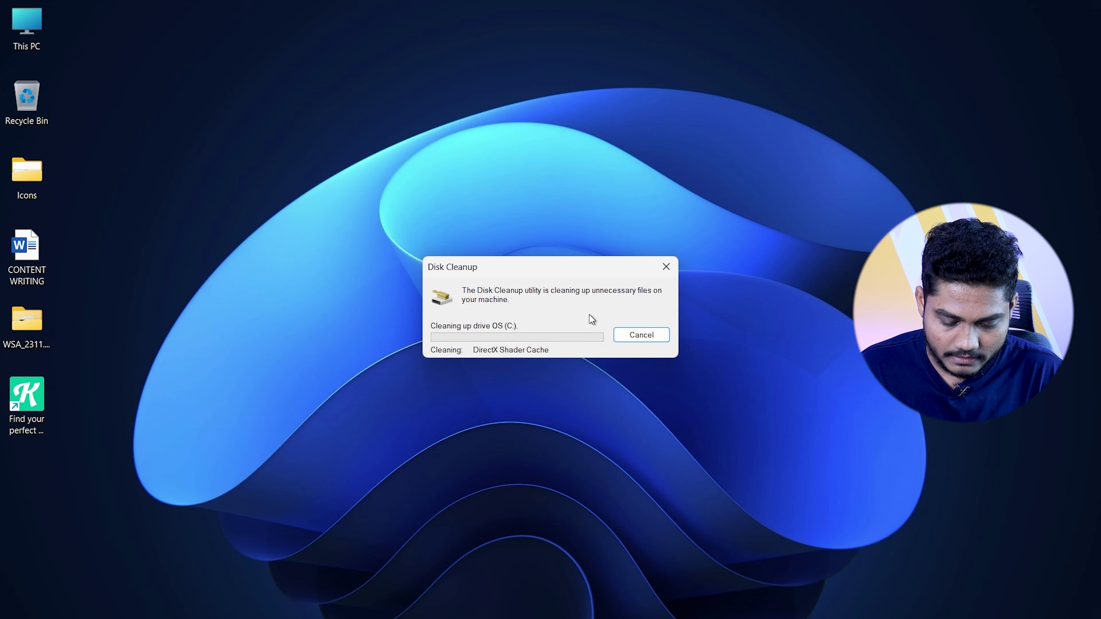
{"action": "left_click_drag", "start_coordinate": [535, 268], "coordinate": [534, 238]}
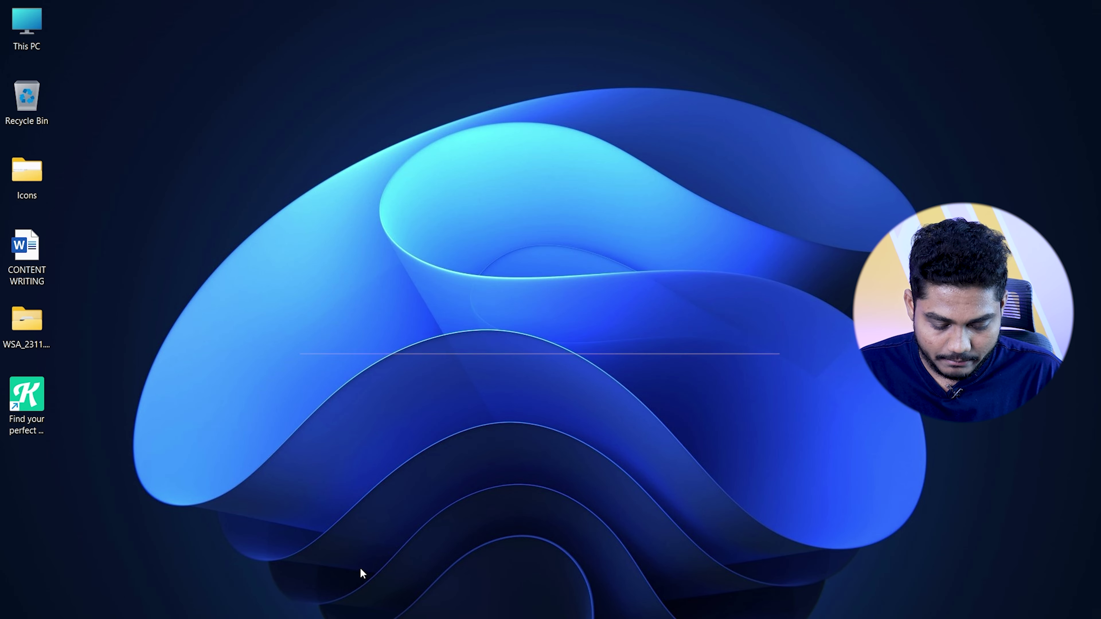
- Open the Windows Settings and go through the System About page to the advanced system settings
{"action": "left_click", "coordinate": [326, 602]}
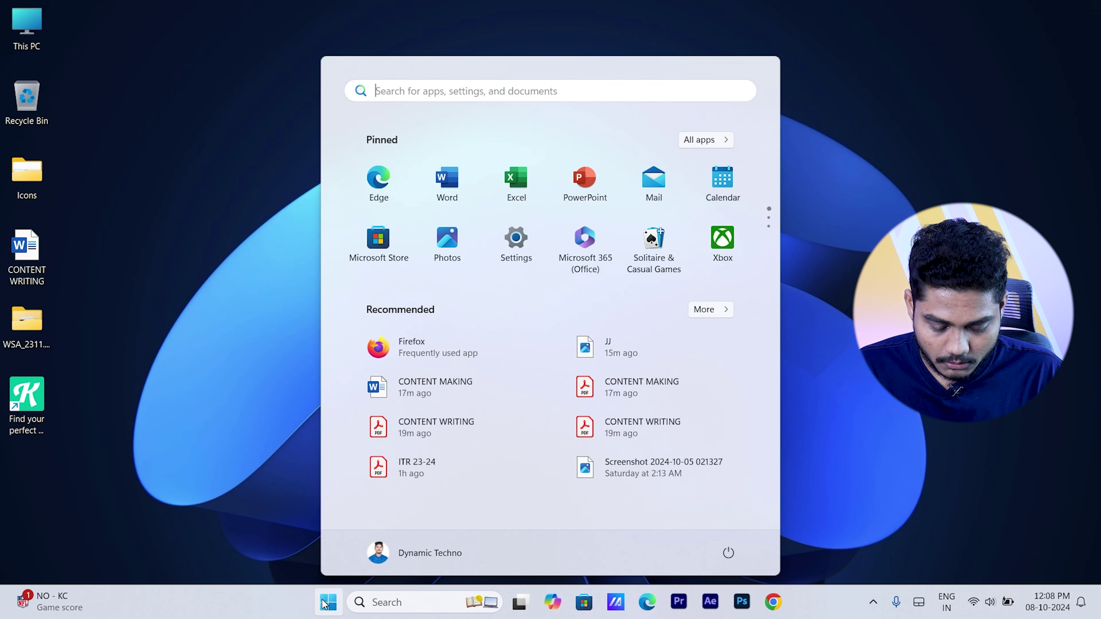
{"action": "type", "text": "settings"}
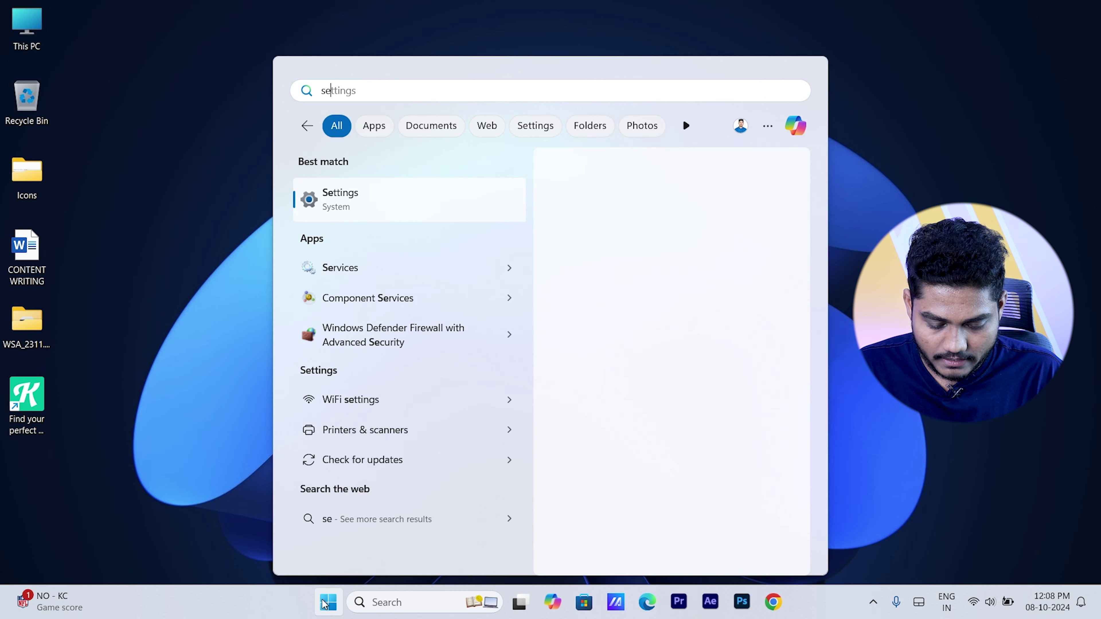
{"action": "left_click", "coordinate": [667, 245]}
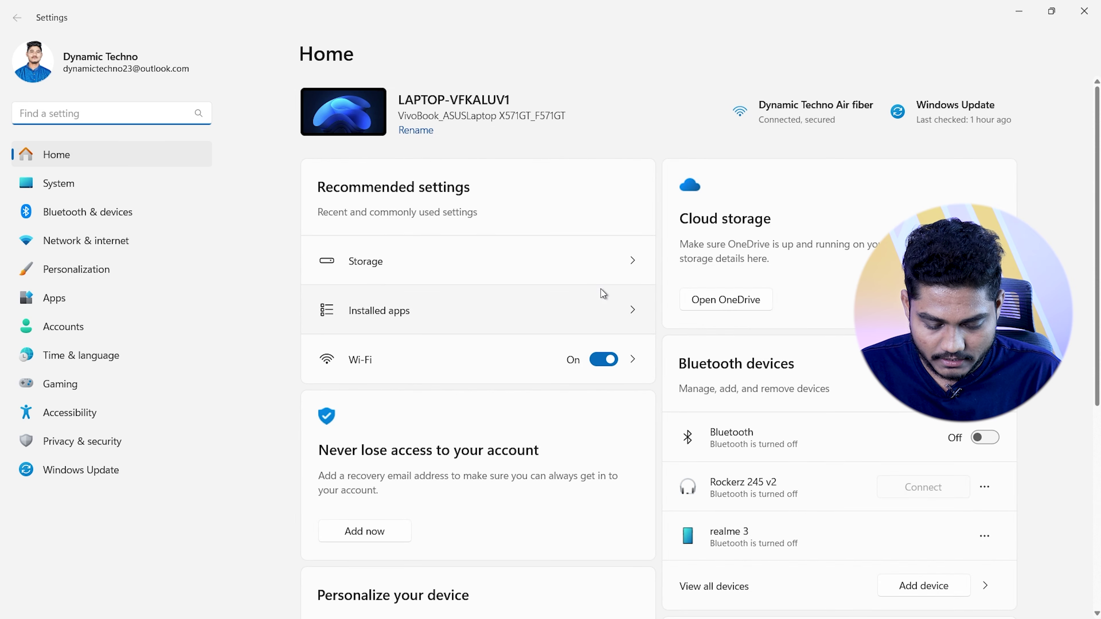
{"action": "left_click", "coordinate": [84, 186]}
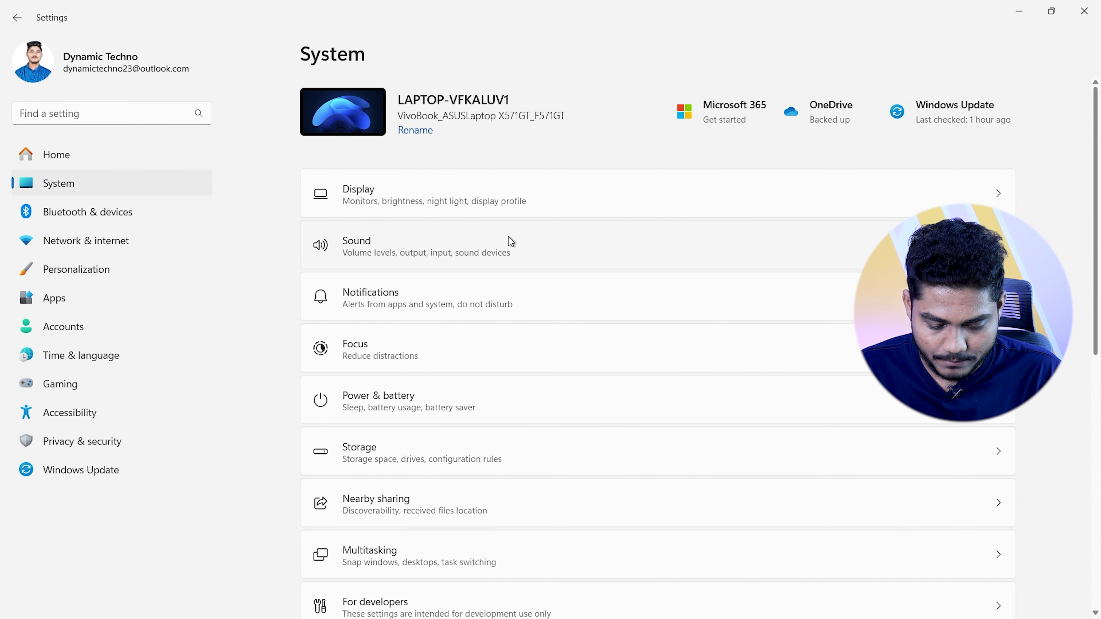
{"action": "scroll", "coordinate": [509, 241], "scroll_direction": "down", "scroll_amount": 10}
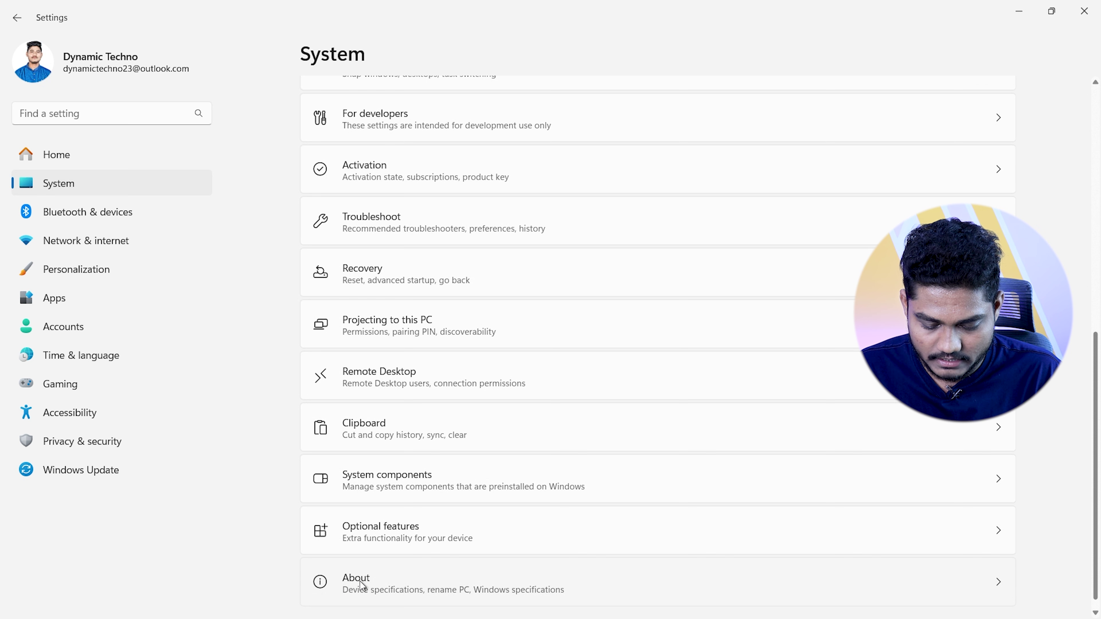
{"action": "left_click", "coordinate": [460, 582]}
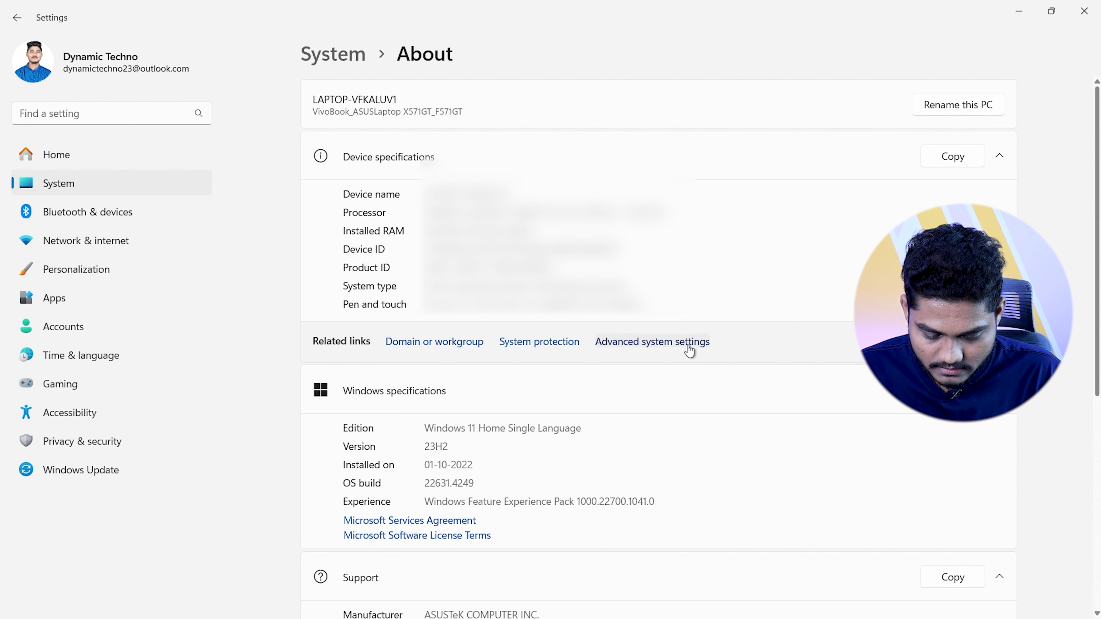
{"action": "left_click", "coordinate": [688, 346]}
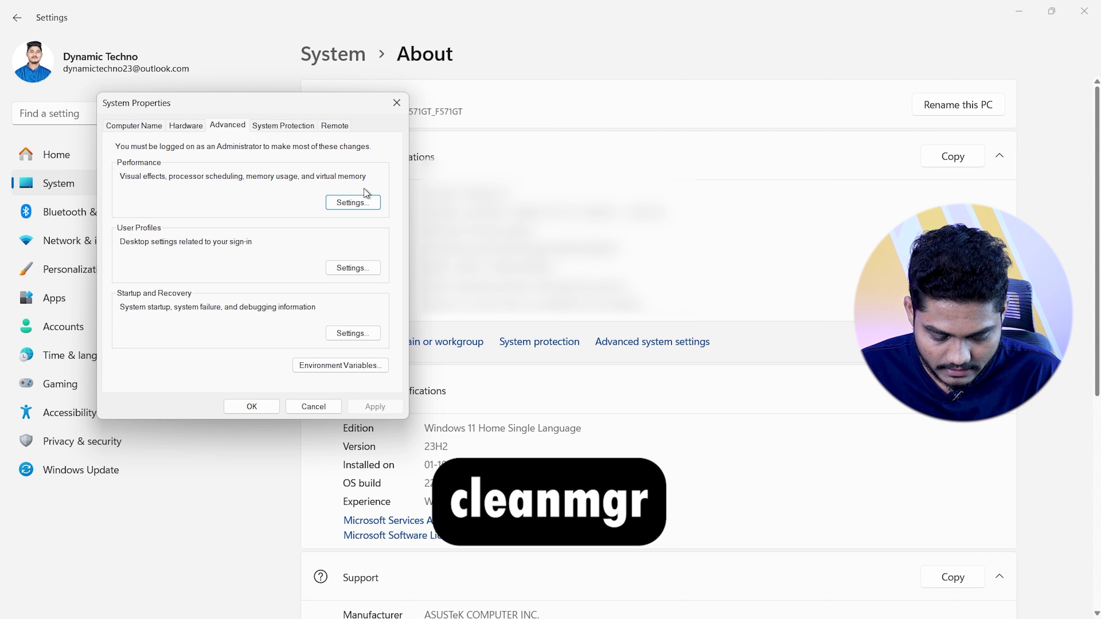
- Apply the visual effects option "Adjust for best performance" in Performance Options, and close System Properties and Settings
{"action": "left_click", "coordinate": [372, 207]}
{"action": "left_click_drag", "start_coordinate": [319, 160], "coordinate": [516, 71]}
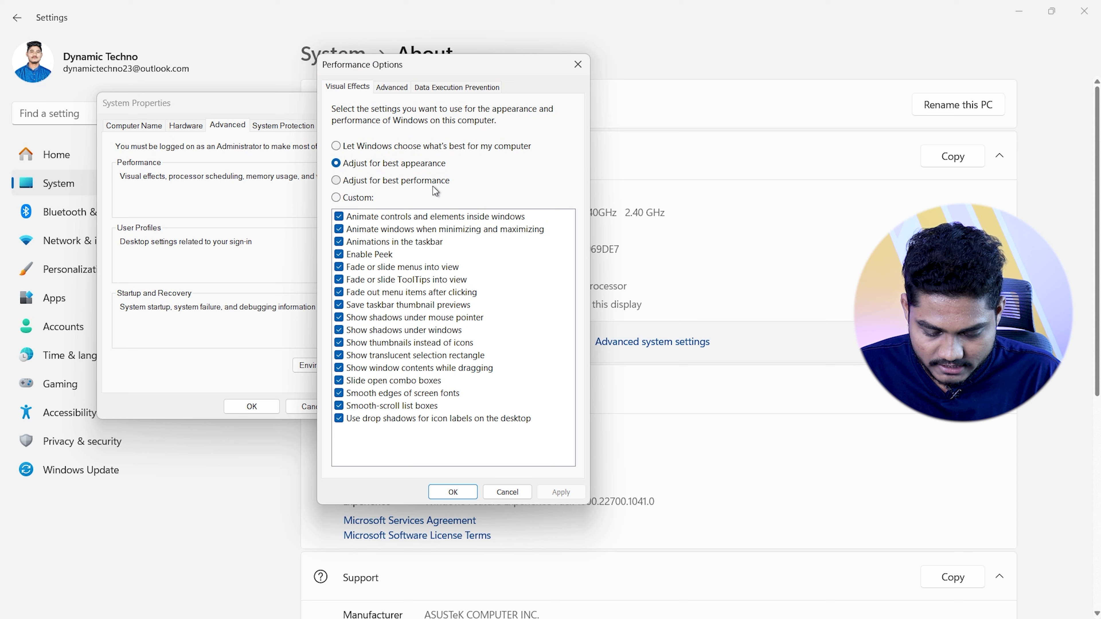
{"action": "left_click", "coordinate": [338, 181]}
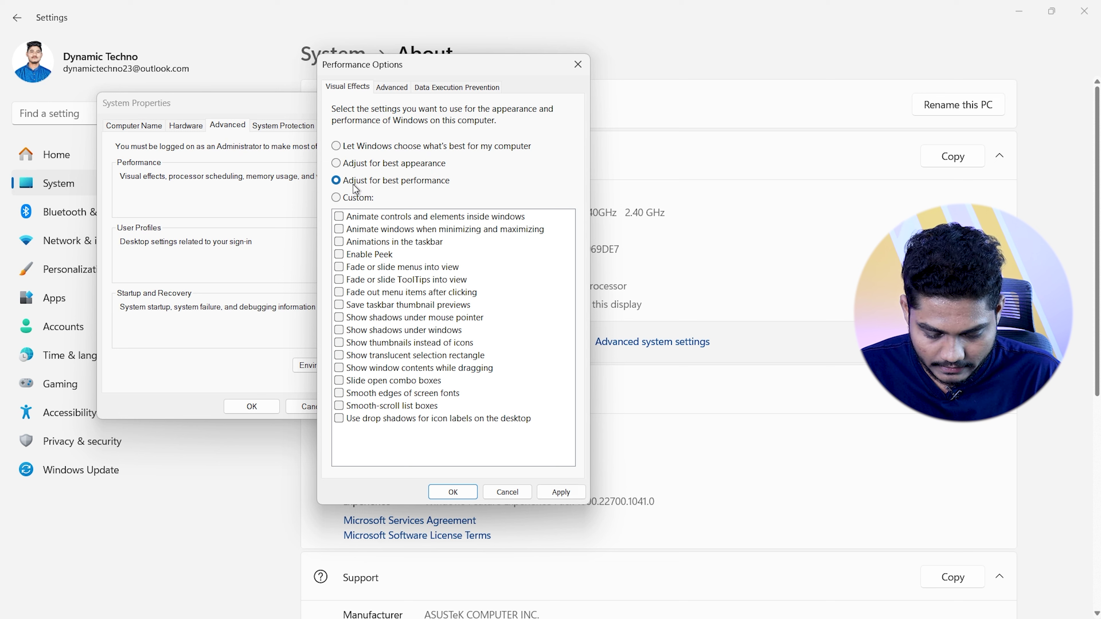
{"action": "left_click", "coordinate": [565, 493]}
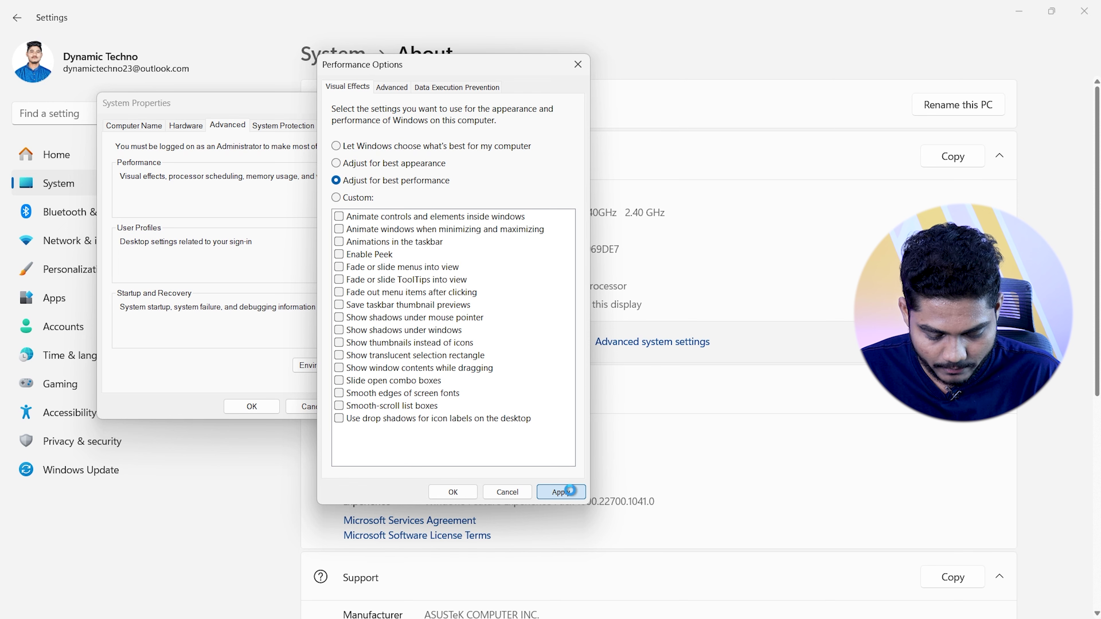
{"action": "left_click", "coordinate": [462, 496]}
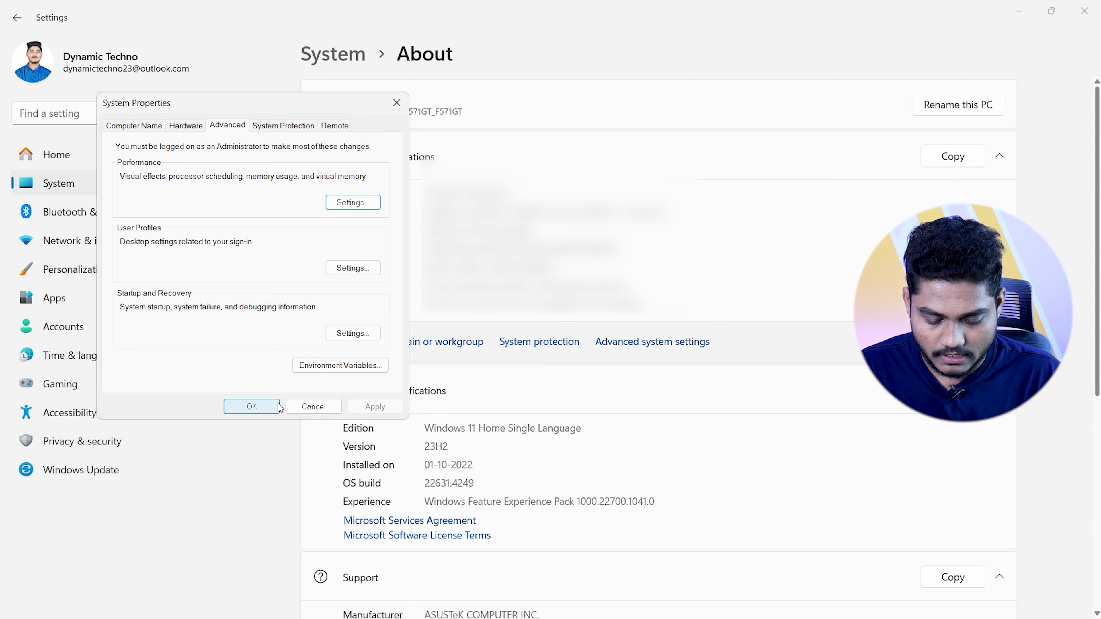
{"action": "left_click", "coordinate": [257, 410]}
{"action": "left_click", "coordinate": [1084, 10]}
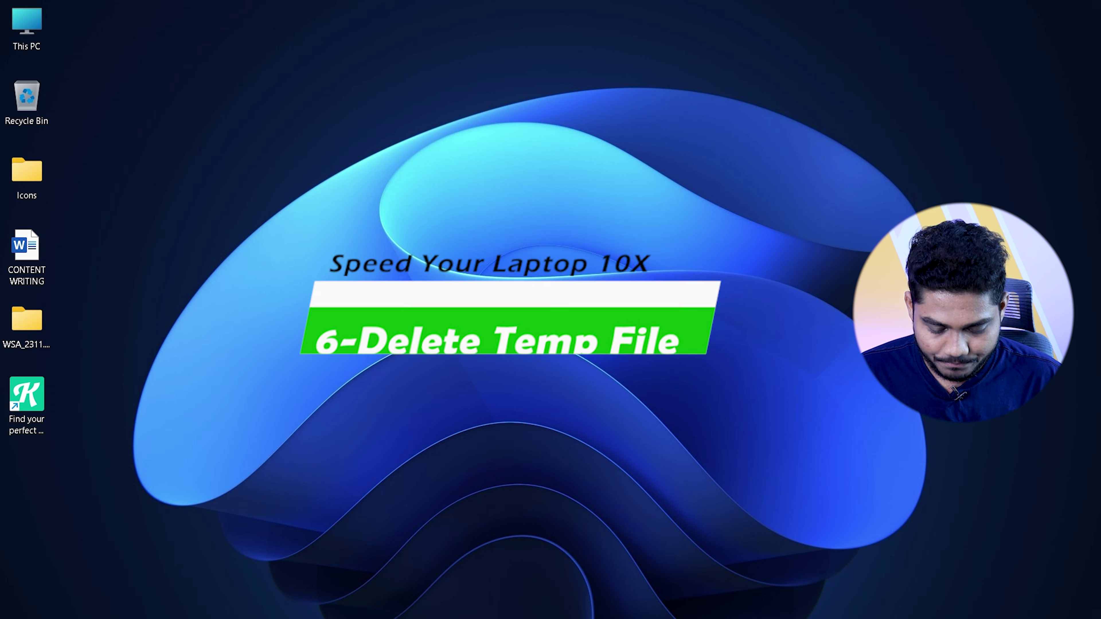
- Open the Run dialog and use the command temp to open the Windows Temp folder
{"action": "left_click", "coordinate": [327, 615]}
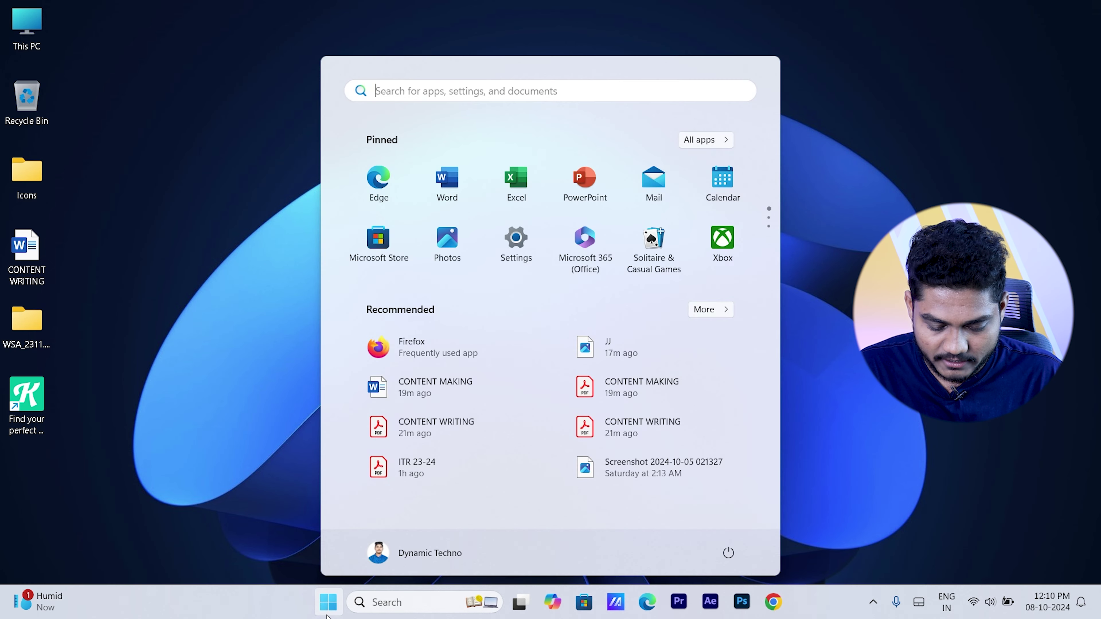
{"action": "type", "text": "run"}
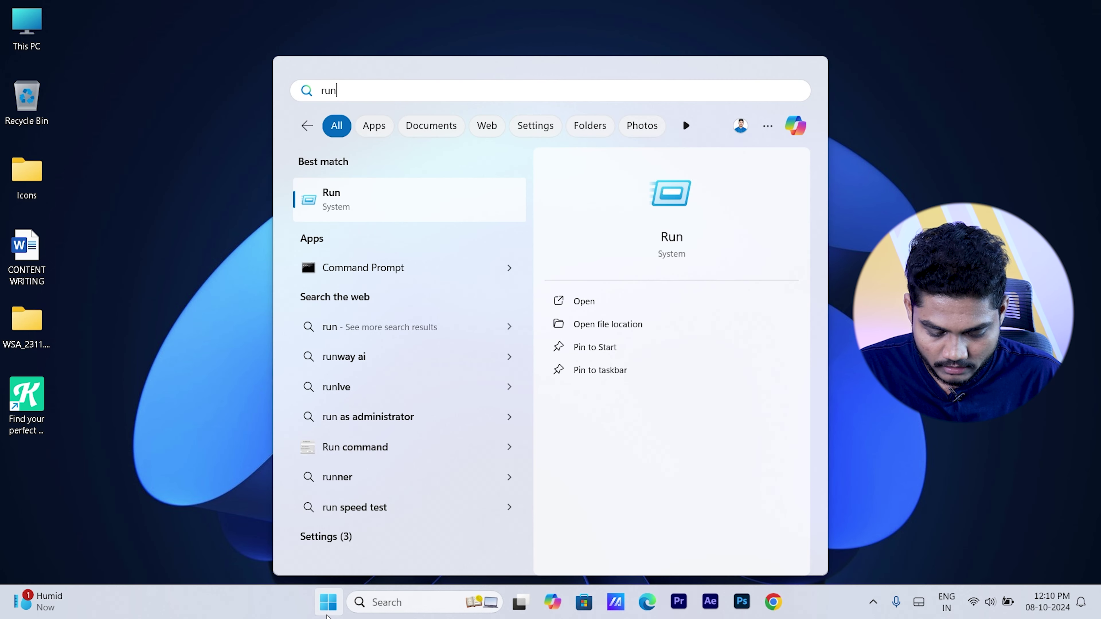
{"action": "left_click", "coordinate": [670, 255]}
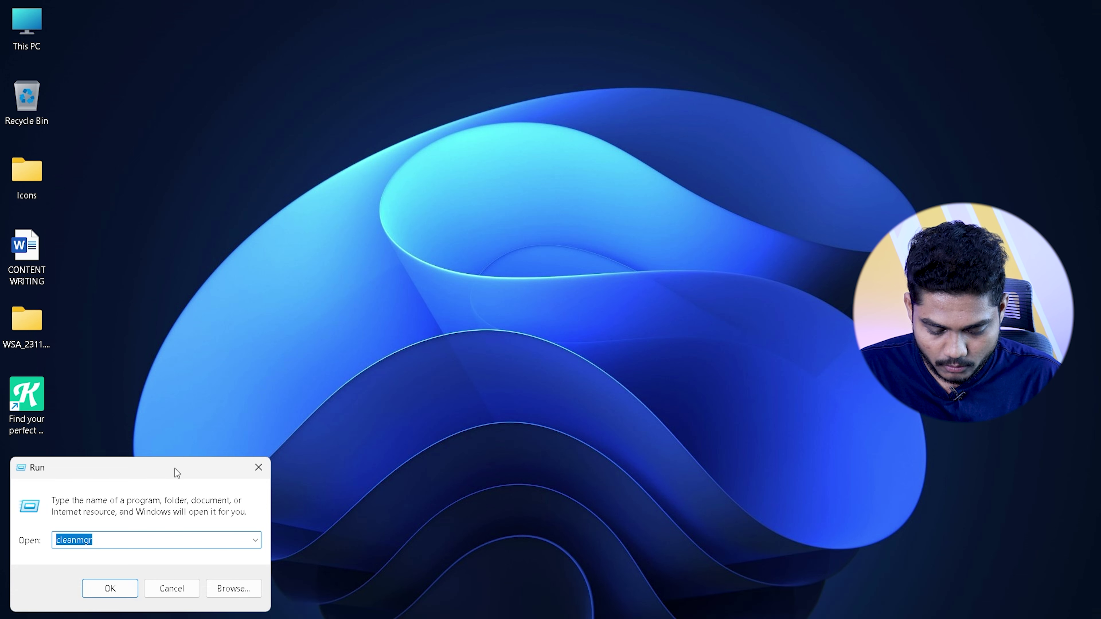
{"action": "left_click_drag", "start_coordinate": [468, 316], "coordinate": [550, 203]}
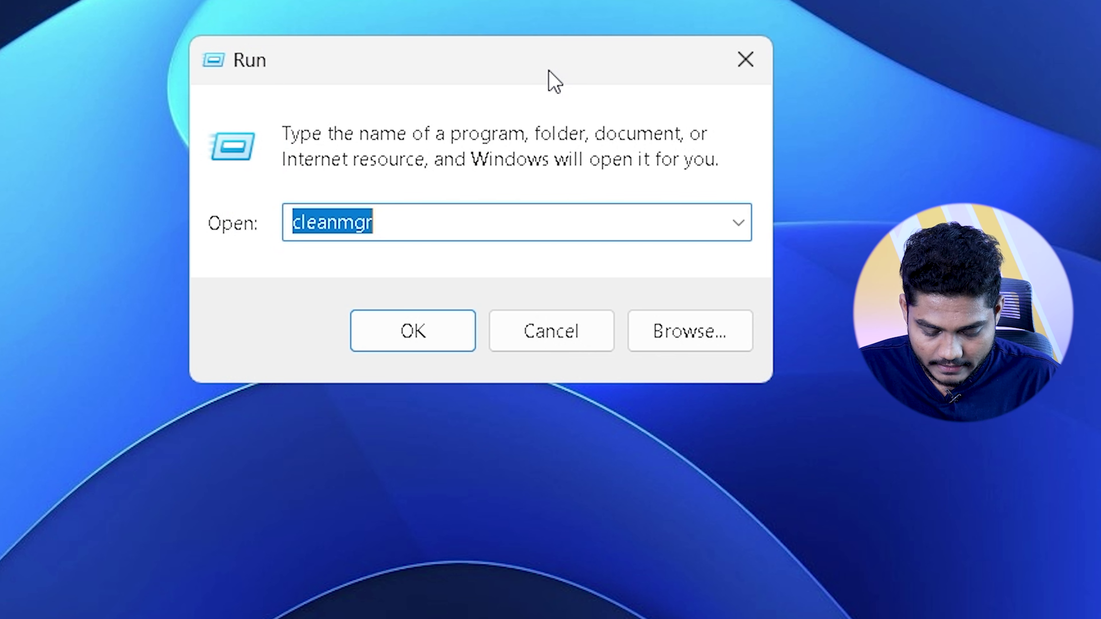
{"action": "type", "text": "temp"}
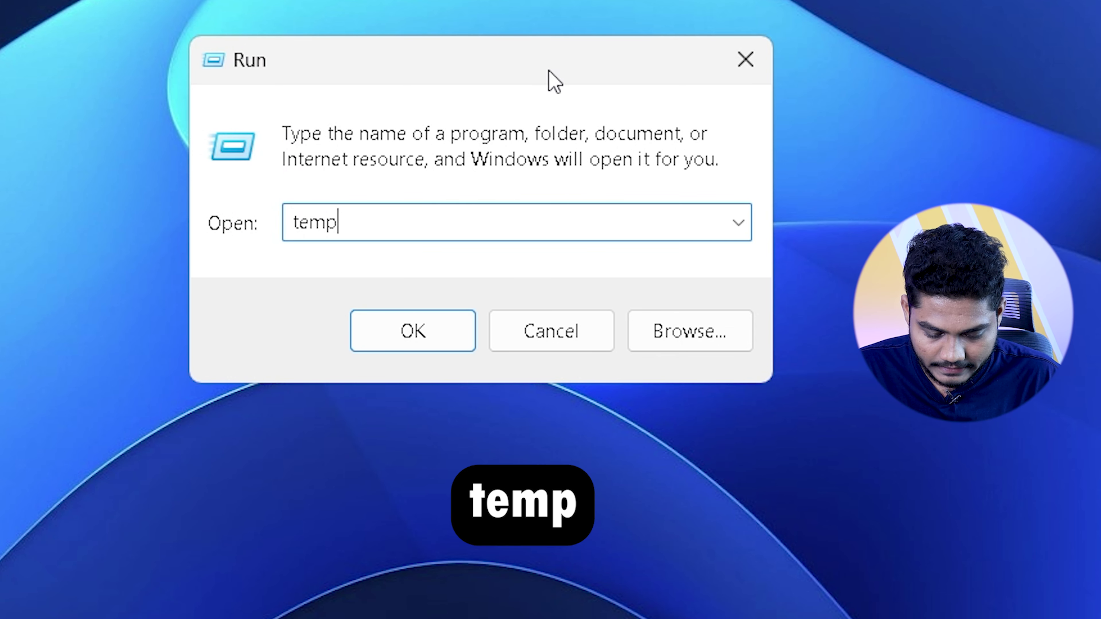
{"action": "left_click", "coordinate": [445, 314]}
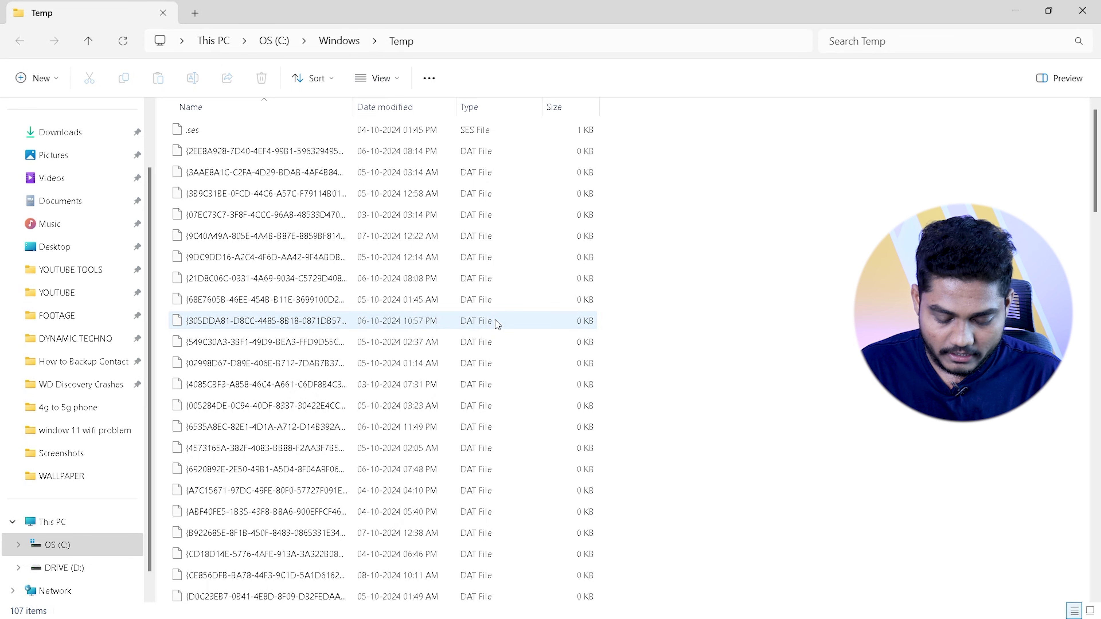
- Delete all files in the Windows Temp folder, skipping those in use, and close the folder window
{"action": "left_click", "coordinate": [440, 281]}
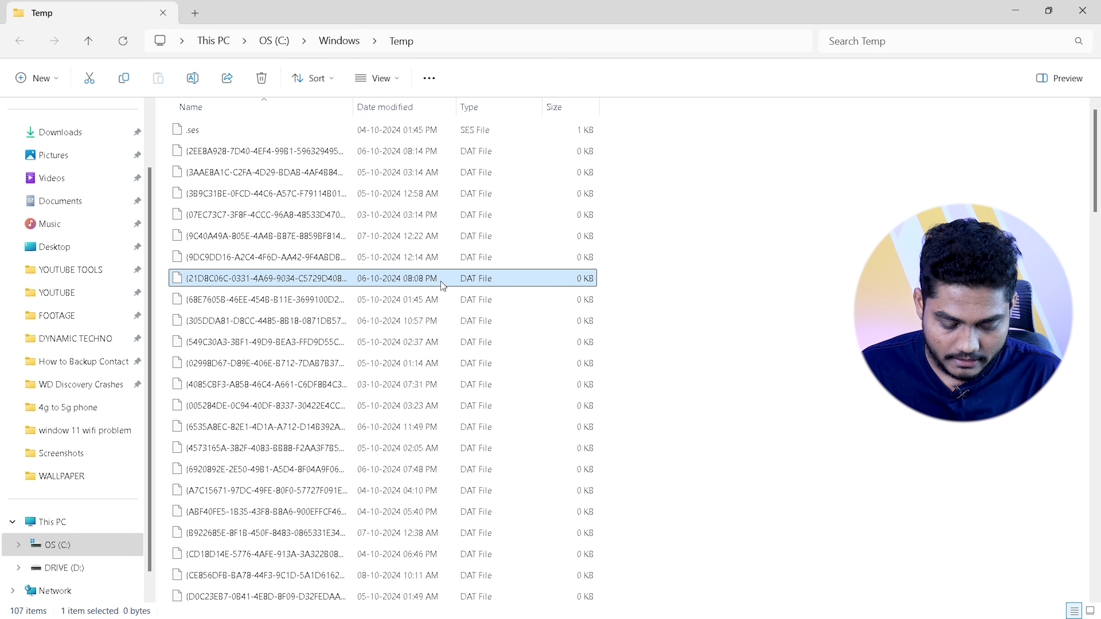
{"action": "key", "text": "ctrl+a"}
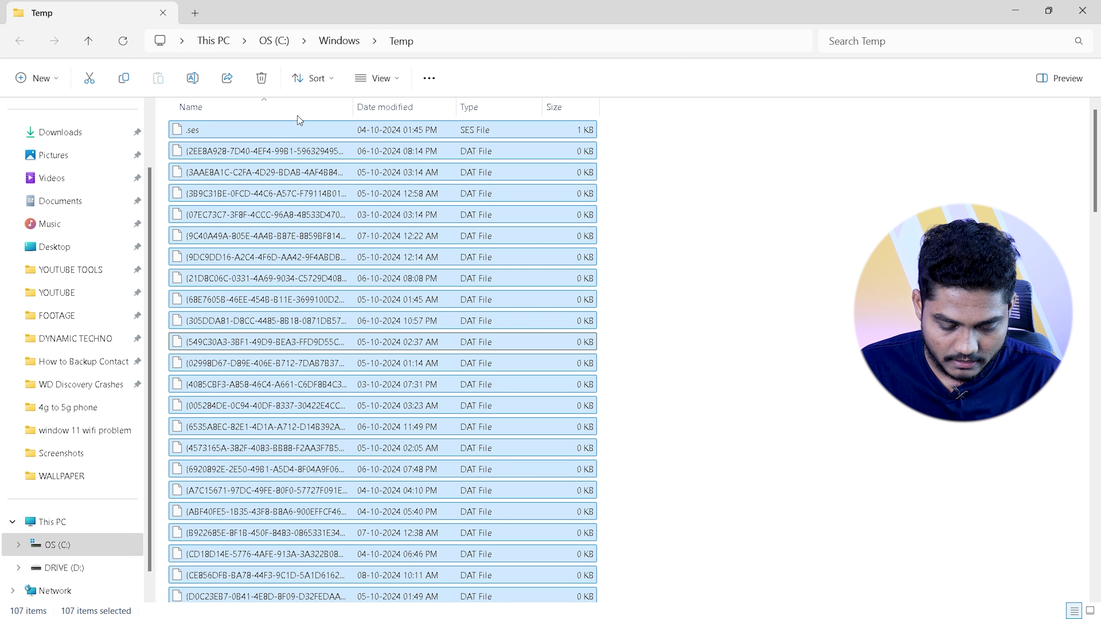
{"action": "left_click", "coordinate": [261, 79]}
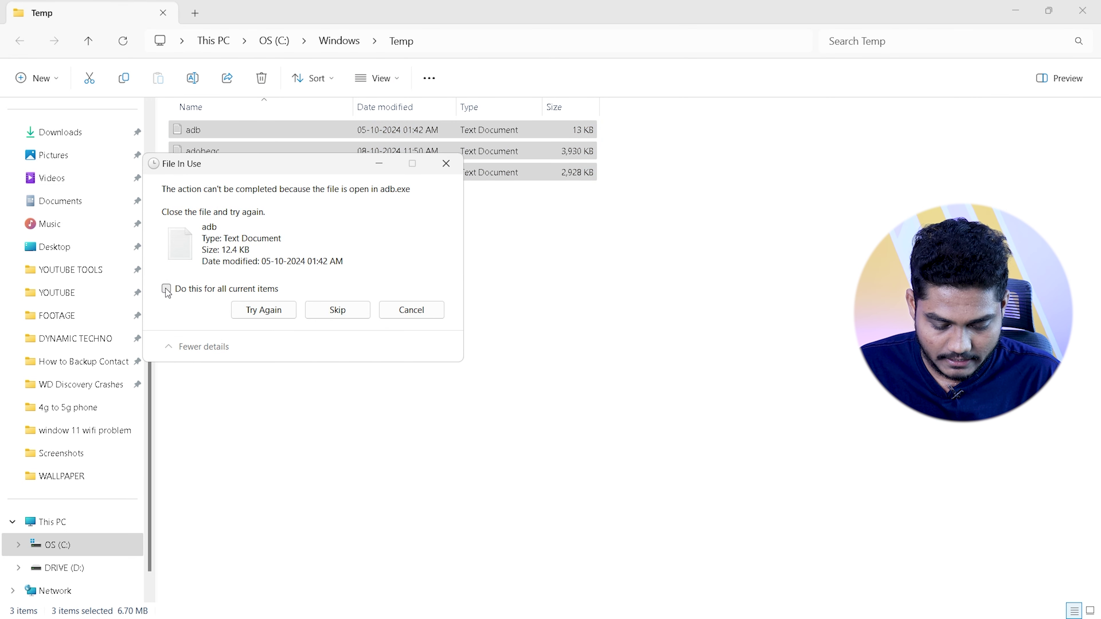
{"action": "left_click", "coordinate": [337, 311]}
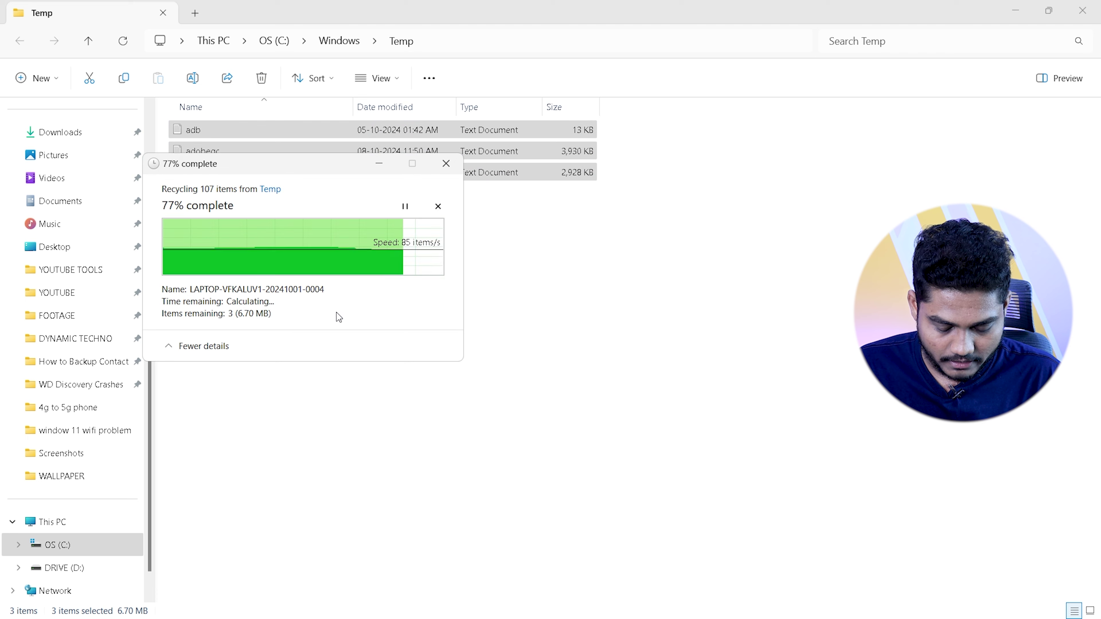
{"action": "left_click", "coordinate": [571, 293]}
{"action": "left_click", "coordinate": [1082, 10]}
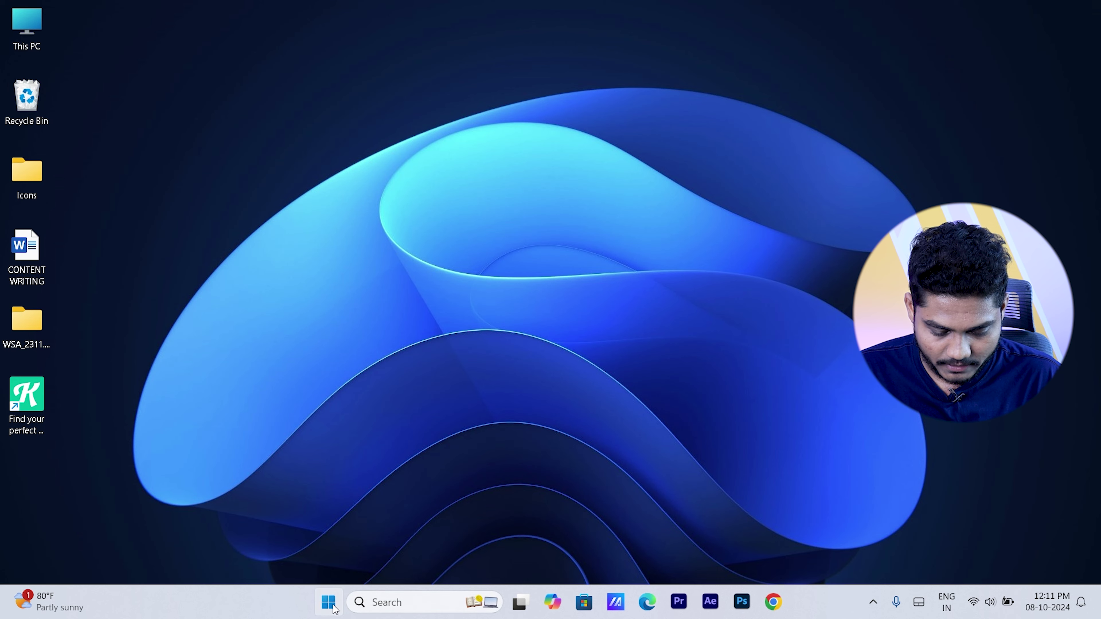
- Open the Run dialog and use the command %temp% to open the user's local Temp folder
{"action": "left_click", "coordinate": [328, 601]}
{"action": "type", "text": "run"}
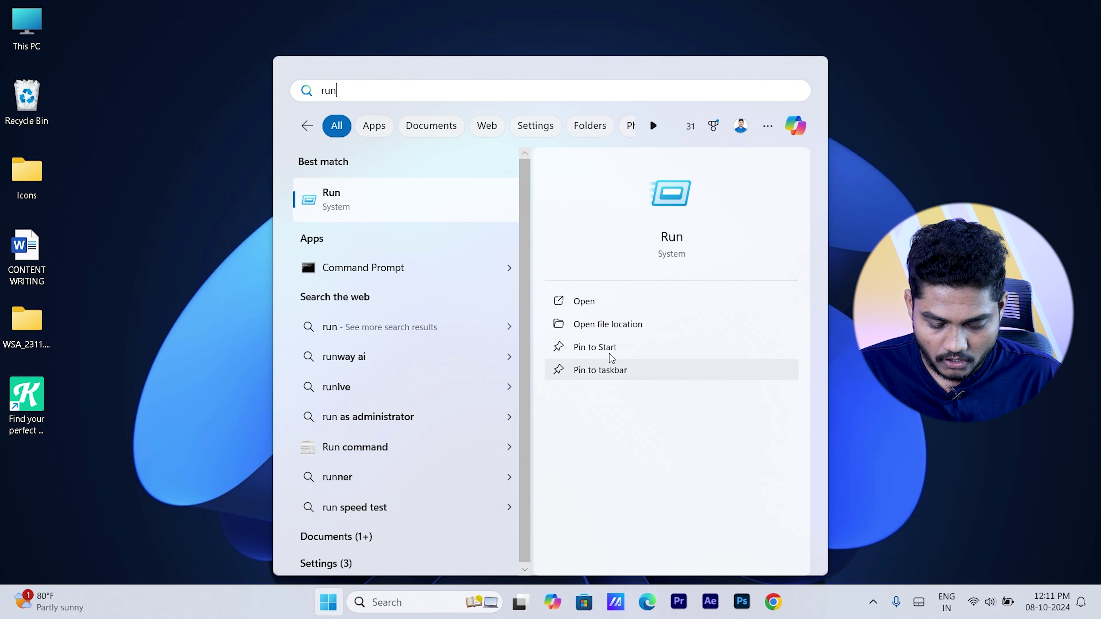
{"action": "left_click", "coordinate": [685, 246]}
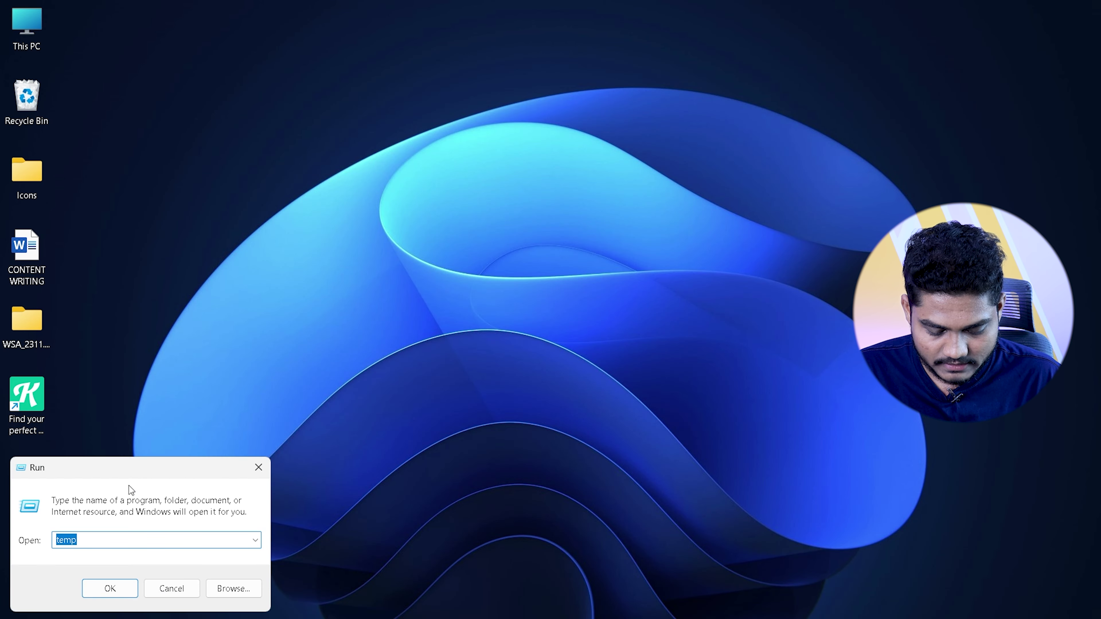
{"action": "left_click_drag", "start_coordinate": [146, 461], "coordinate": [536, 206]}
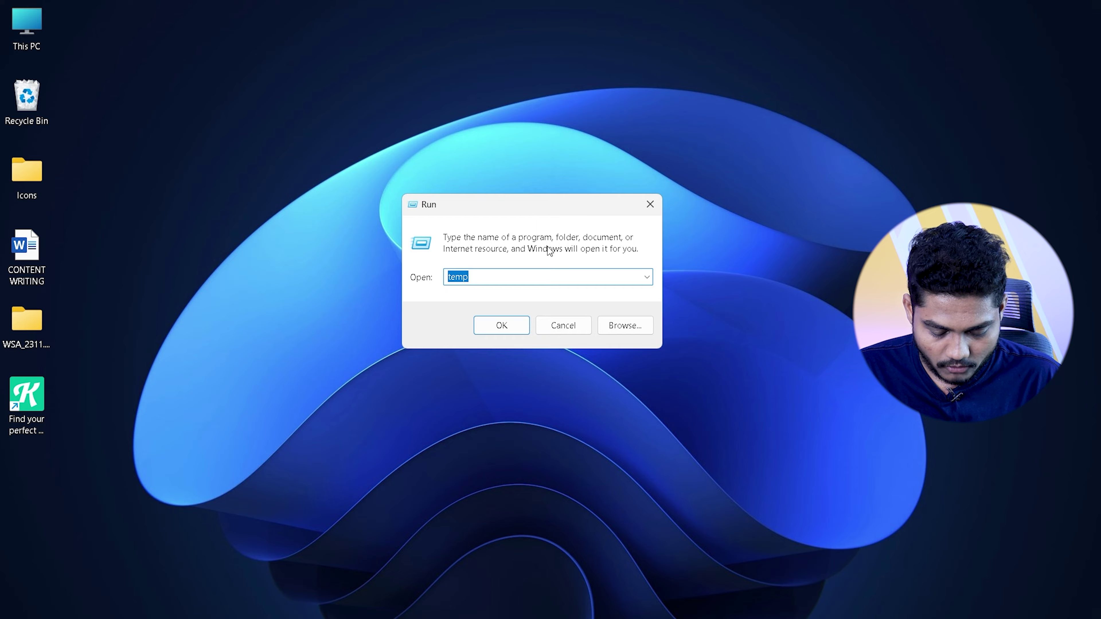
{"action": "type", "text": "%"}
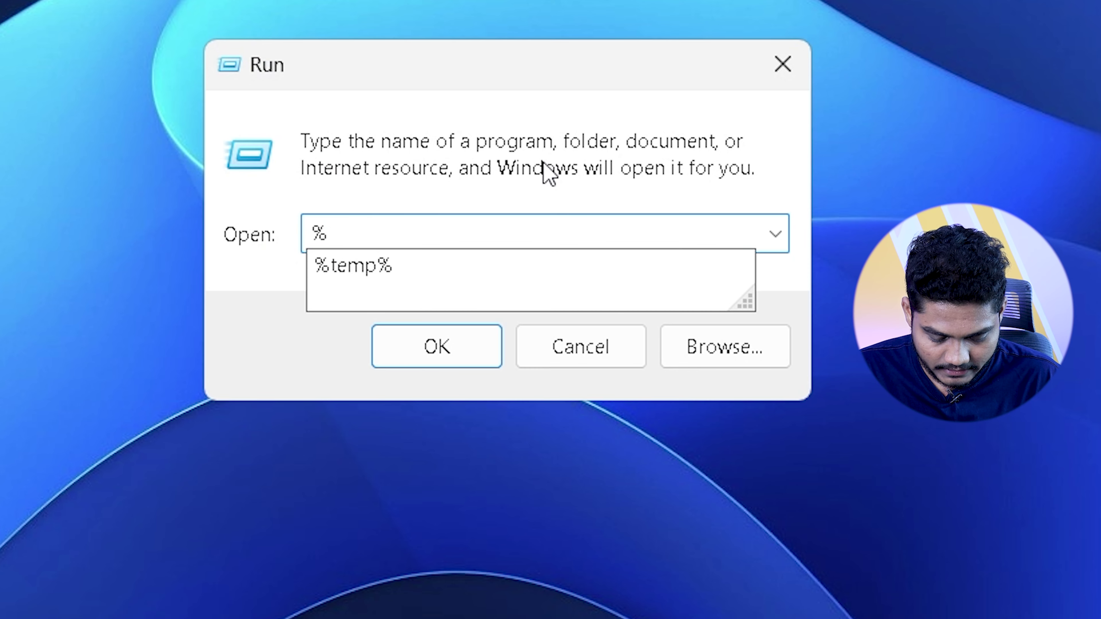
{"action": "type", "text": "temo"}
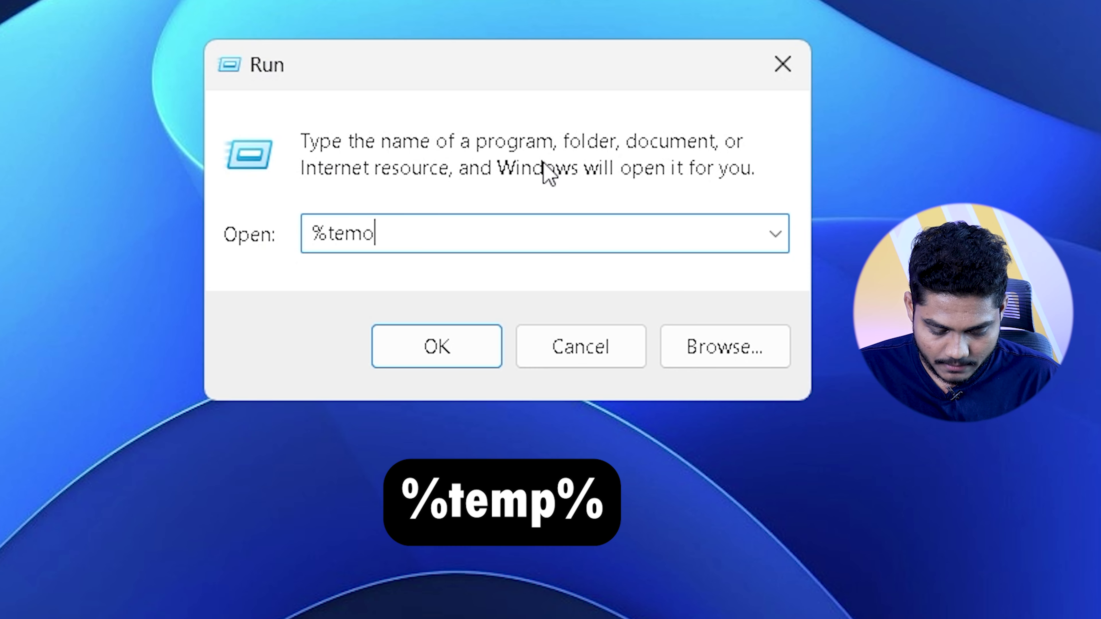
{"action": "key", "text": "BackSpace"}
{"action": "type", "text": "p"}
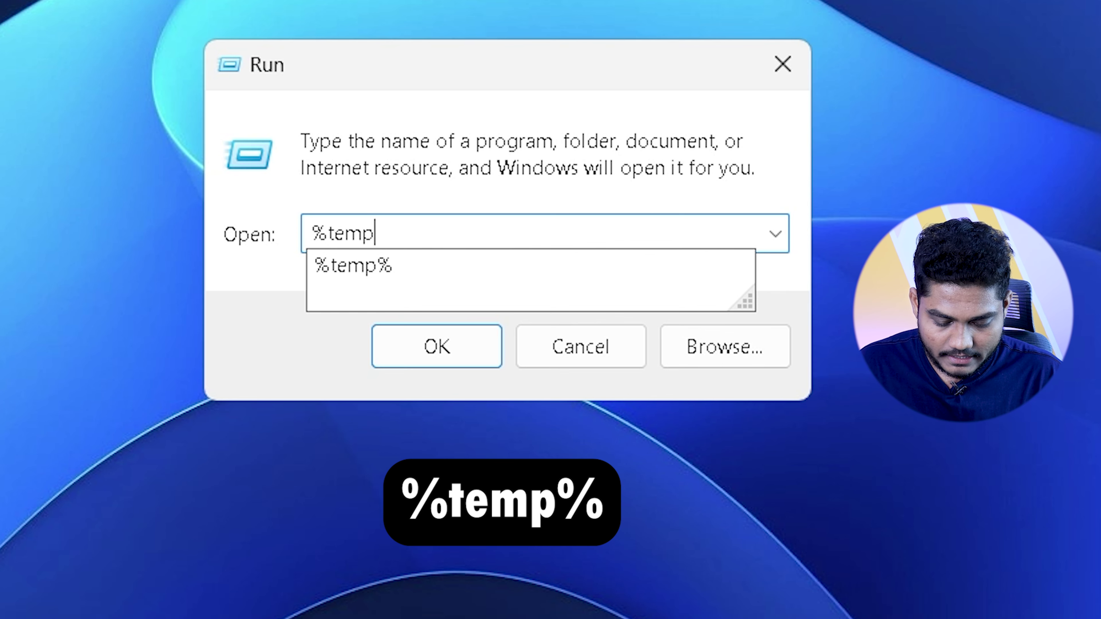
{"action": "type", "text": "%"}
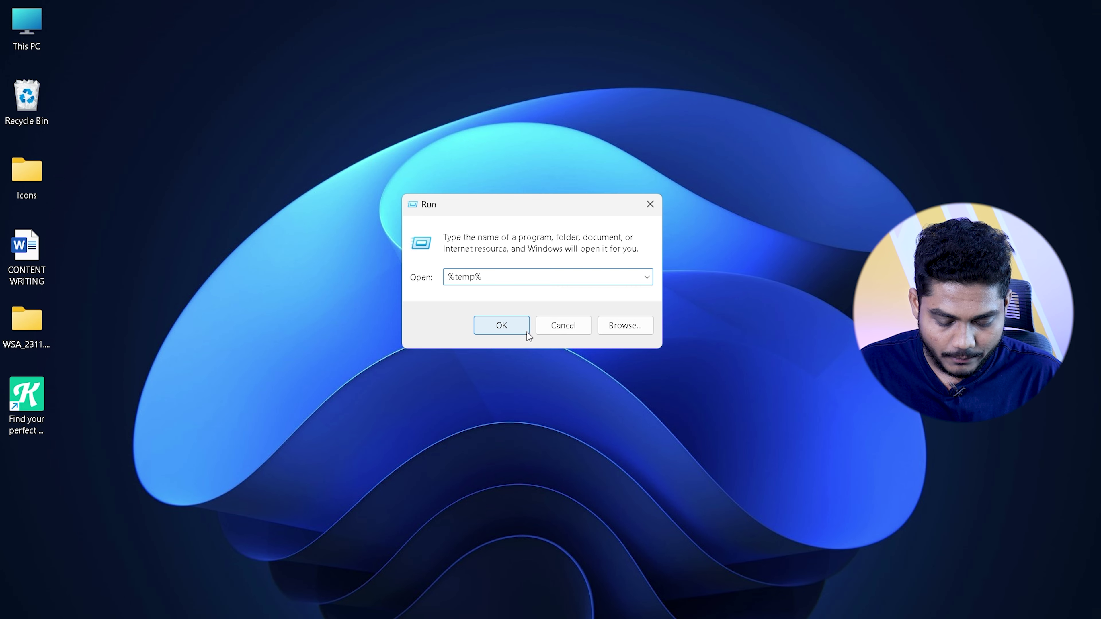
{"action": "left_click", "coordinate": [394, 337]}
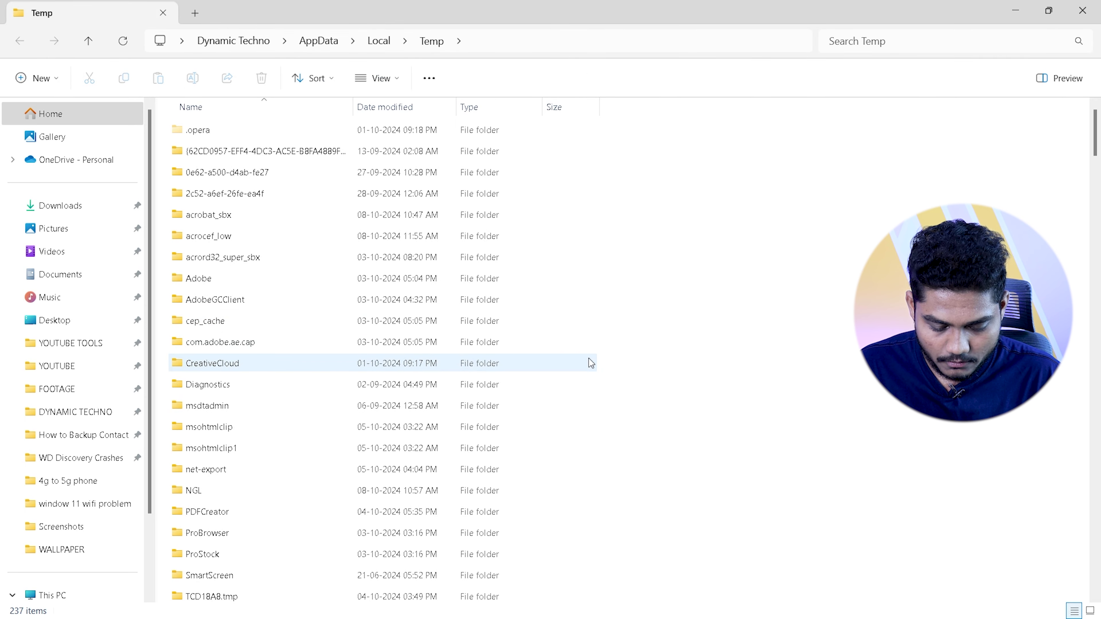
- Delete all items in the local Temp folder, granting administrator permission for all current items, and close the folder window
{"action": "scroll", "coordinate": [562, 351], "scroll_direction": "down", "scroll_amount": 6}
{"action": "scroll", "coordinate": [562, 350], "scroll_direction": "down", "scroll_amount": 3}
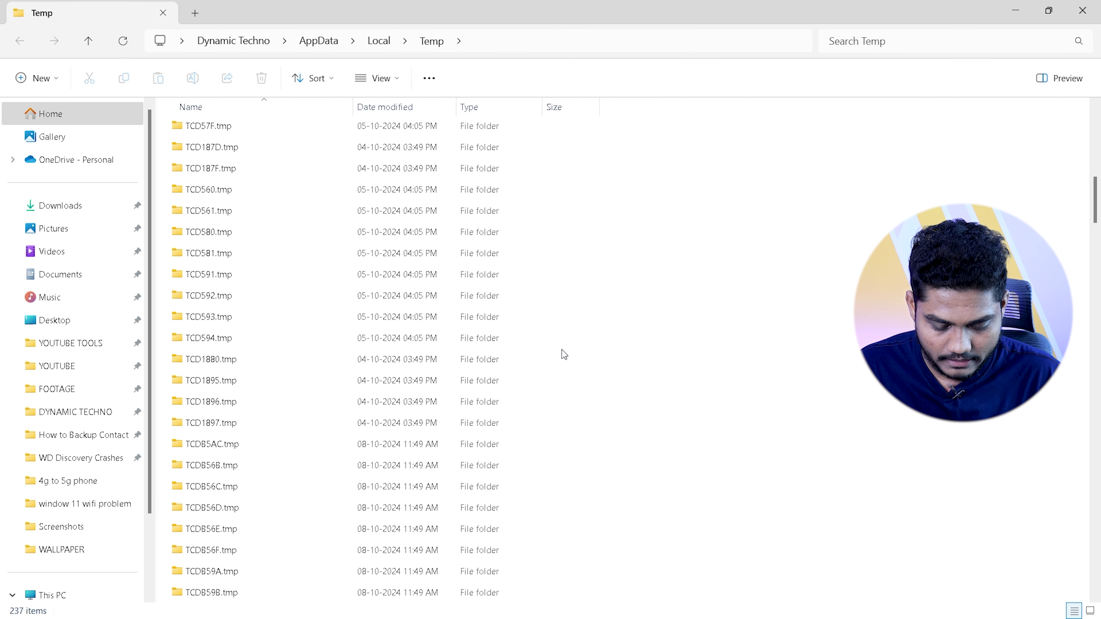
{"action": "key", "text": "ctrl+a"}
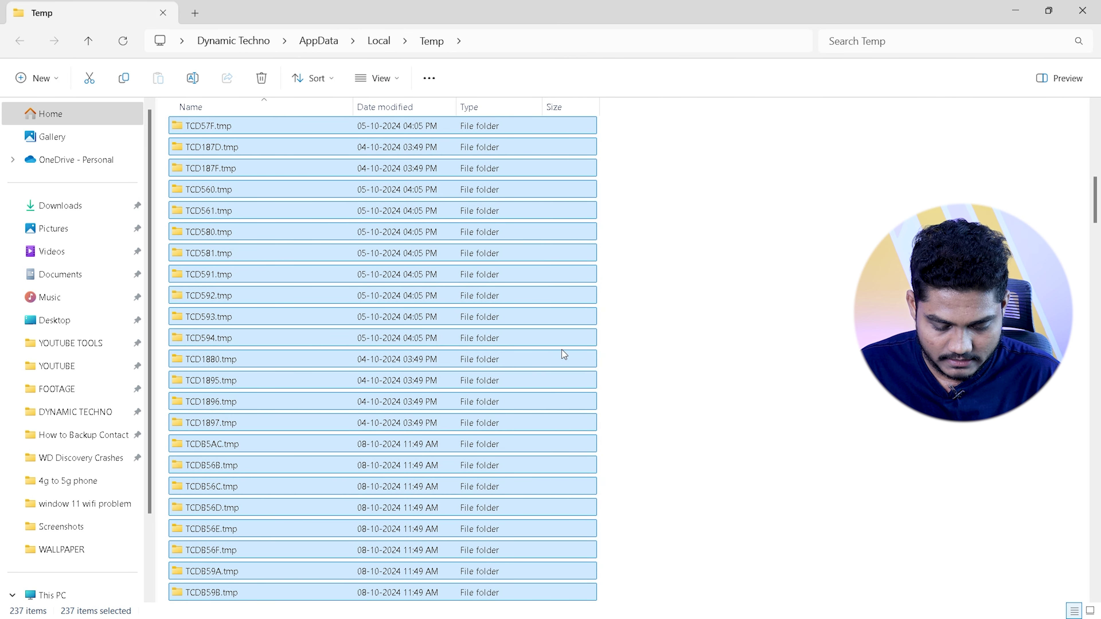
{"action": "left_click", "coordinate": [260, 79]}
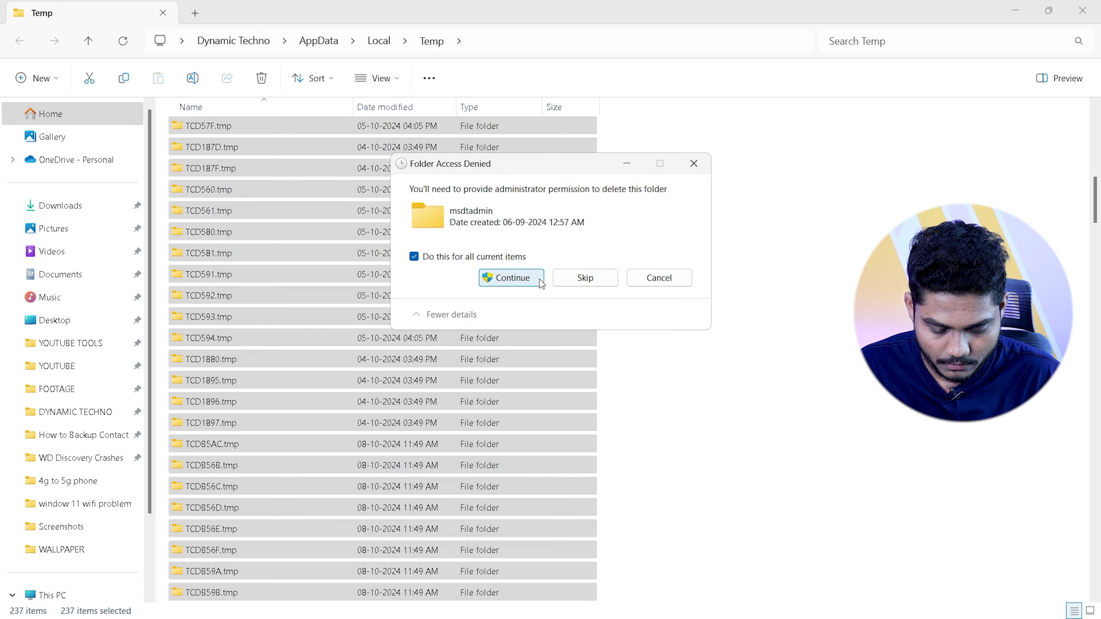
{"action": "left_click", "coordinate": [533, 280]}
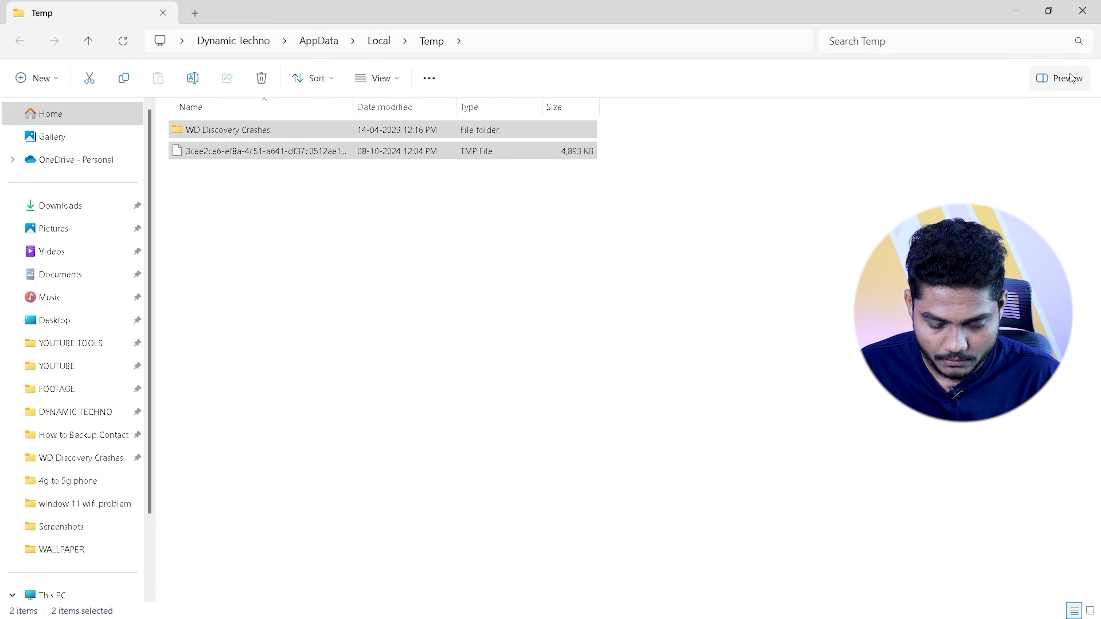
{"action": "left_click", "coordinate": [1090, 11]}
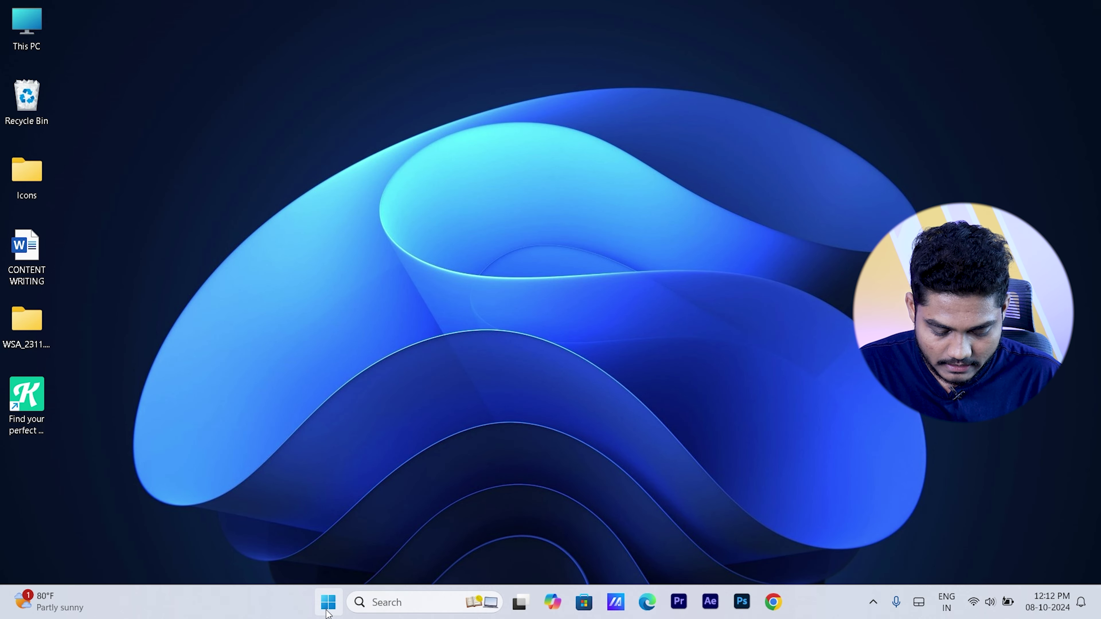
- Open the Prefetch folder with the Run command prefetch, granting permanent access to the folder
{"action": "left_click", "coordinate": [327, 607]}
{"action": "type", "text": "run"}
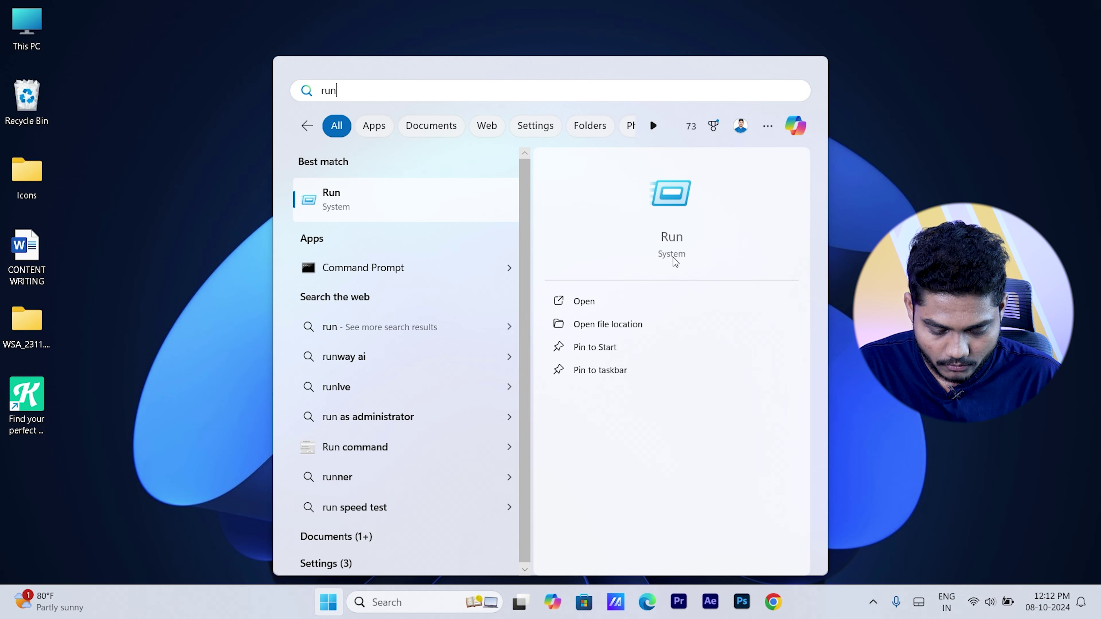
{"action": "left_click", "coordinate": [676, 252]}
{"action": "left_click_drag", "start_coordinate": [181, 472], "coordinate": [568, 240]}
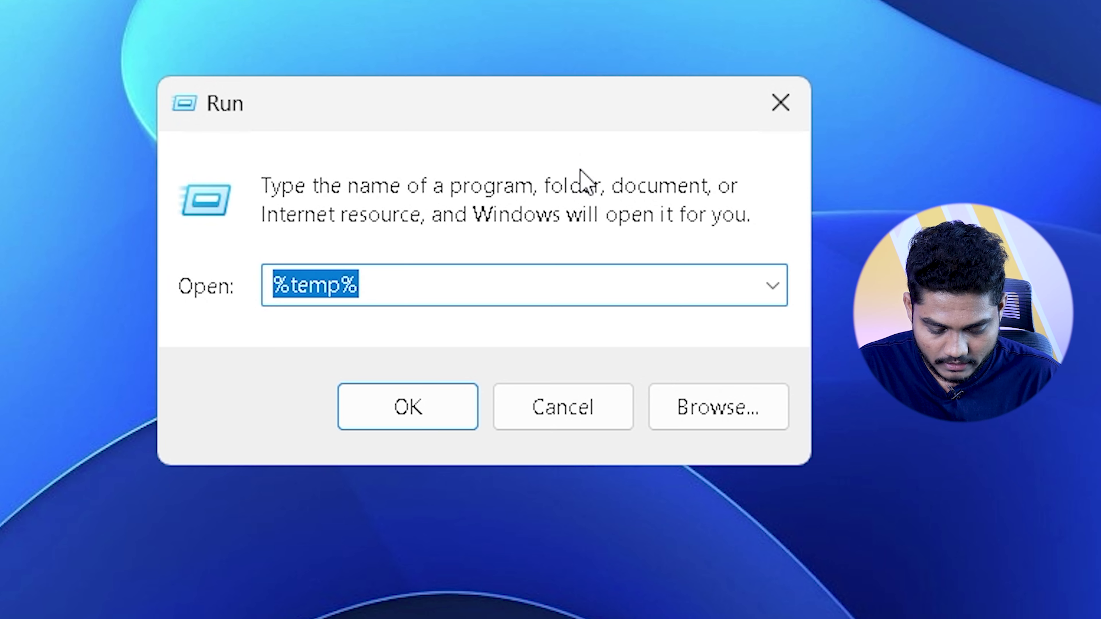
{"action": "type", "text": "p"}
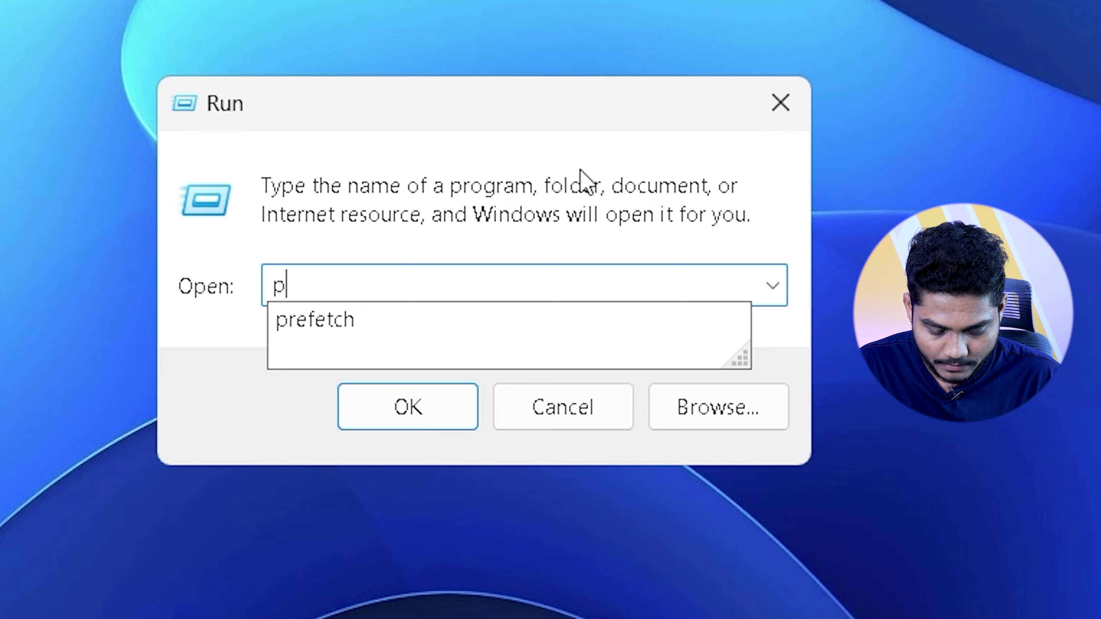
{"action": "type", "text": "r"}
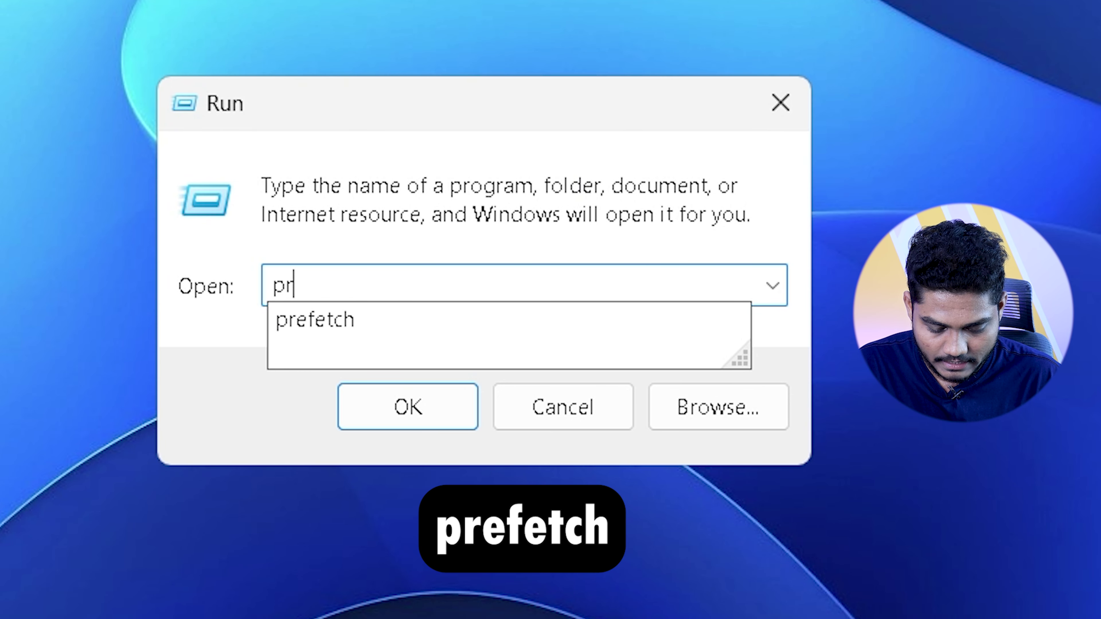
{"action": "type", "text": "efetc"}
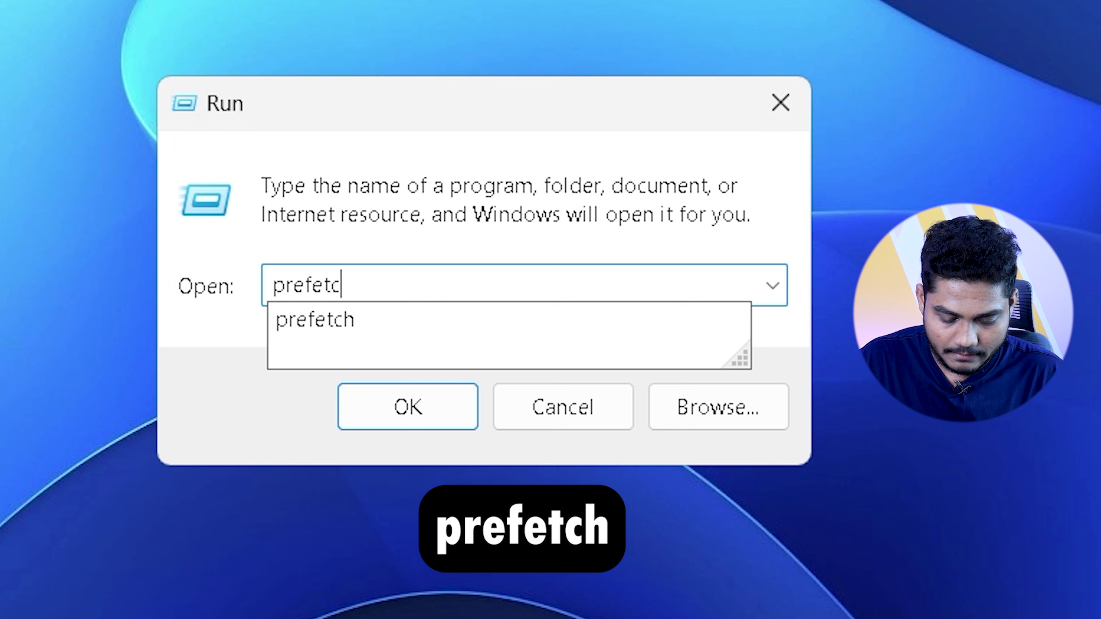
{"action": "type", "text": "h"}
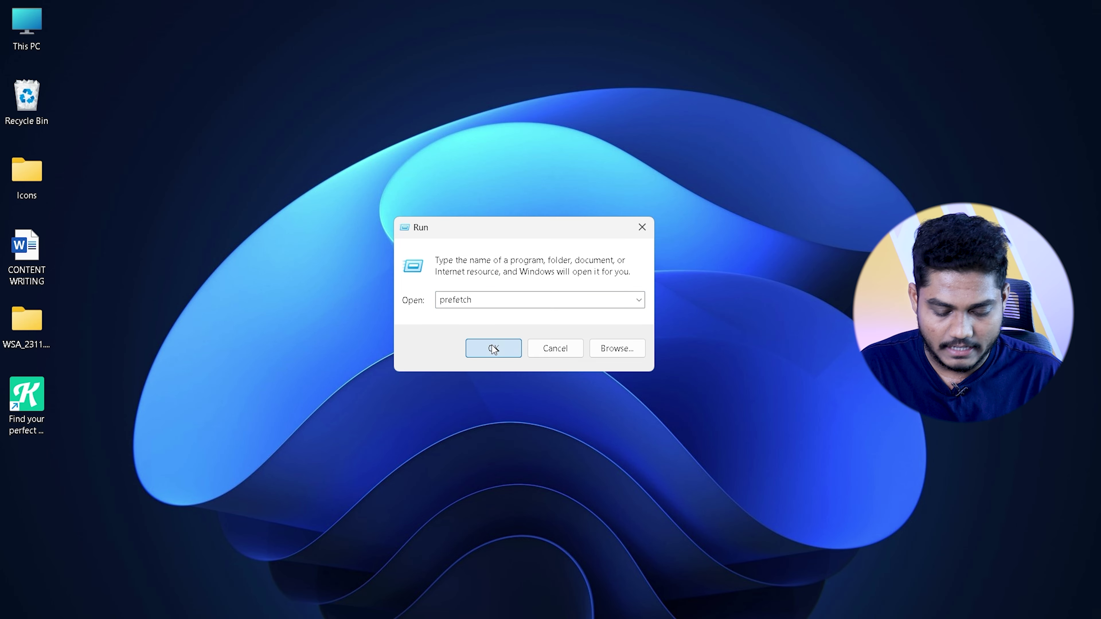
{"action": "left_click", "coordinate": [407, 406]}
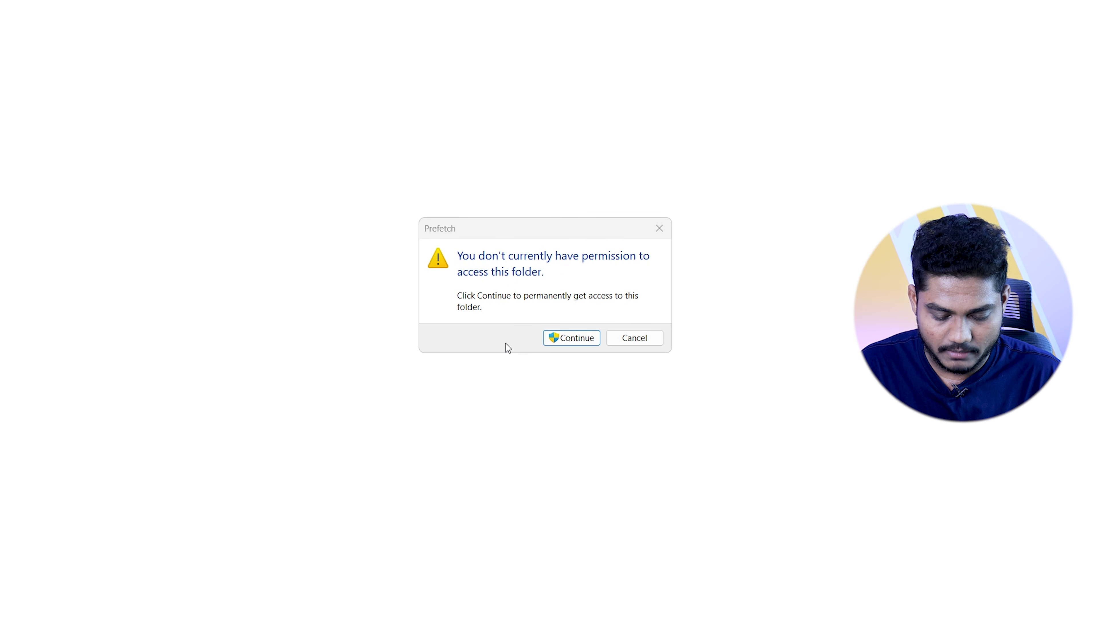
{"action": "left_click", "coordinate": [582, 343]}
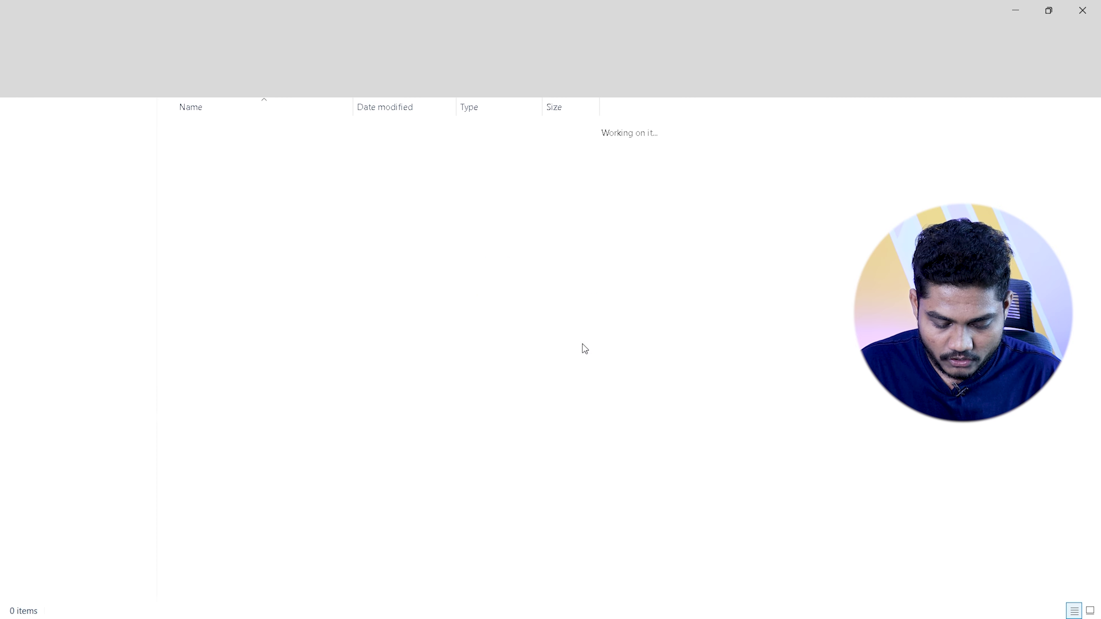
- Delete all files in the Prefetch folder, skipping all those in use, and close the folder window
{"action": "left_click", "coordinate": [298, 242]}
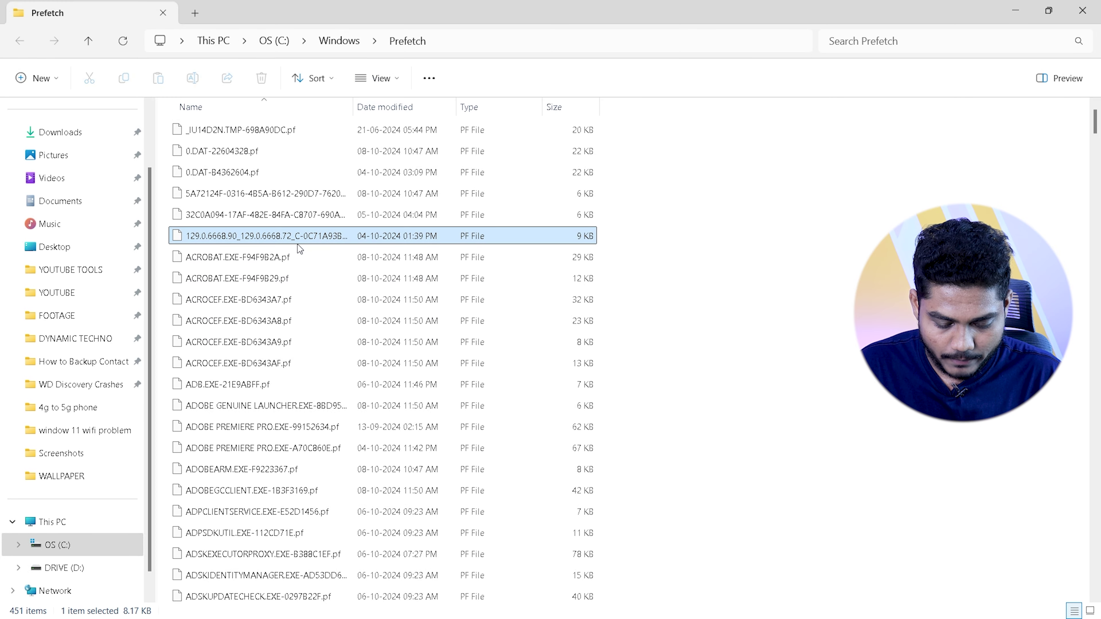
{"action": "key", "text": "ctrl+a"}
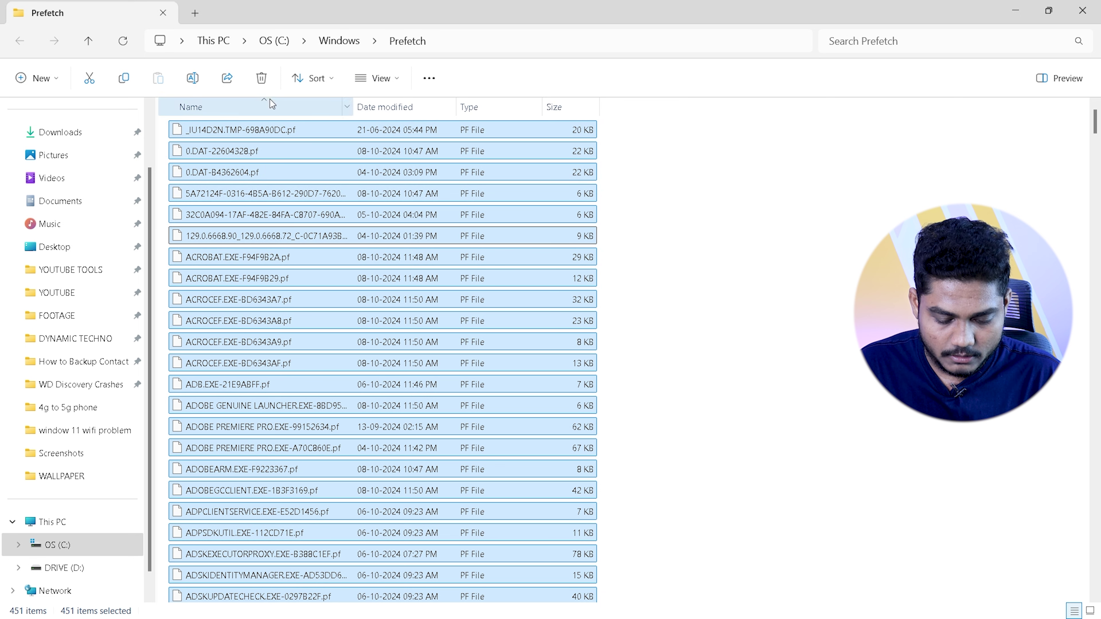
{"action": "left_click", "coordinate": [263, 81]}
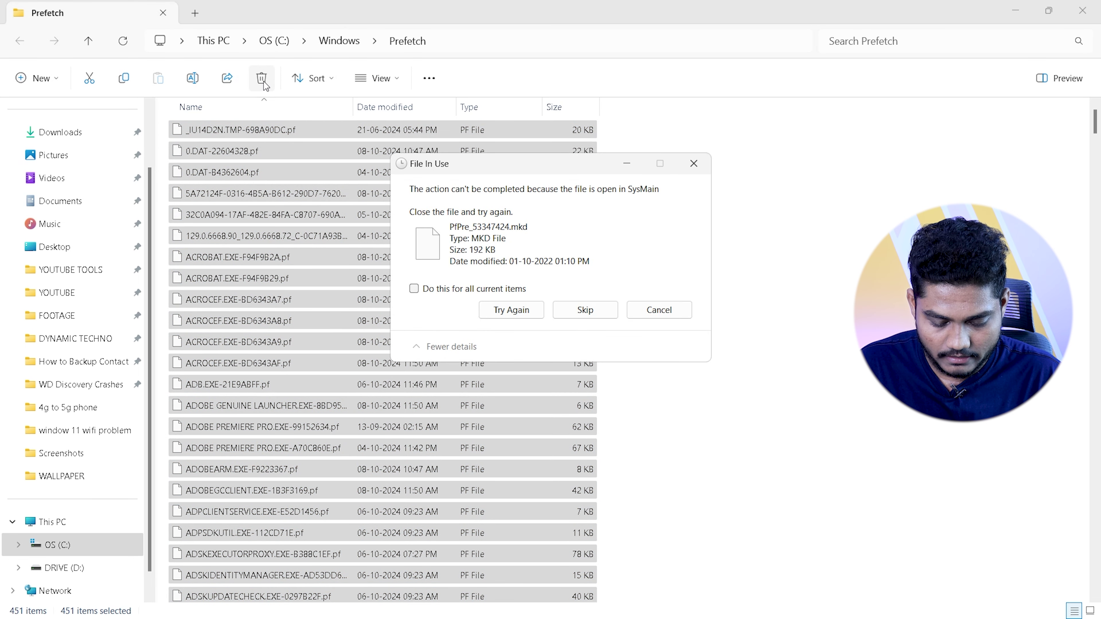
{"action": "left_click", "coordinate": [447, 294]}
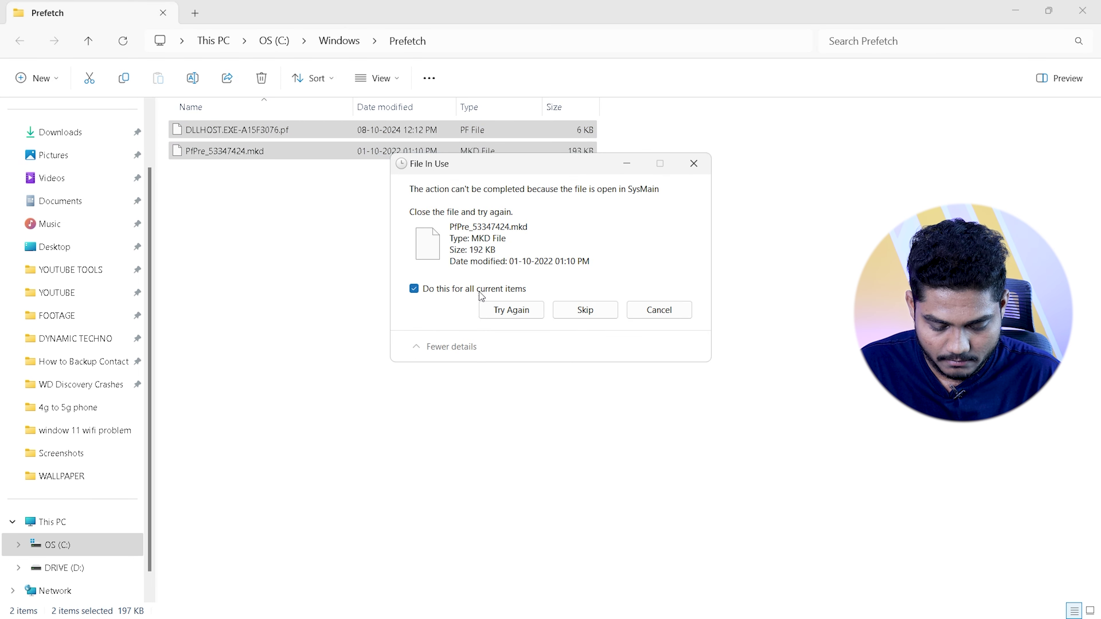
{"action": "left_click", "coordinate": [597, 309]}
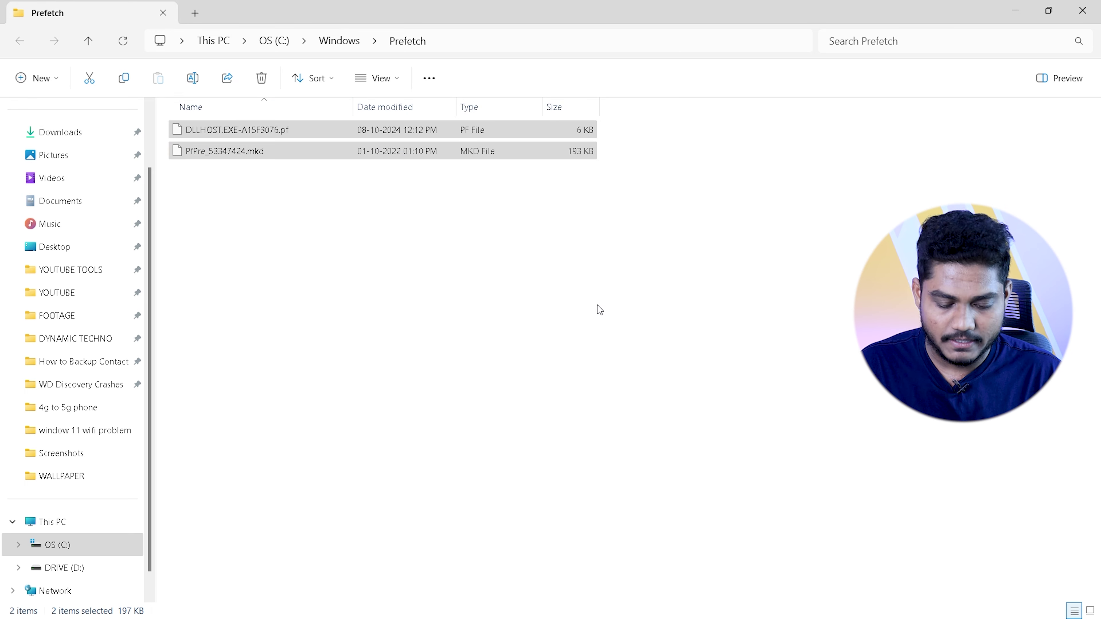
{"action": "left_click", "coordinate": [1083, 10]}
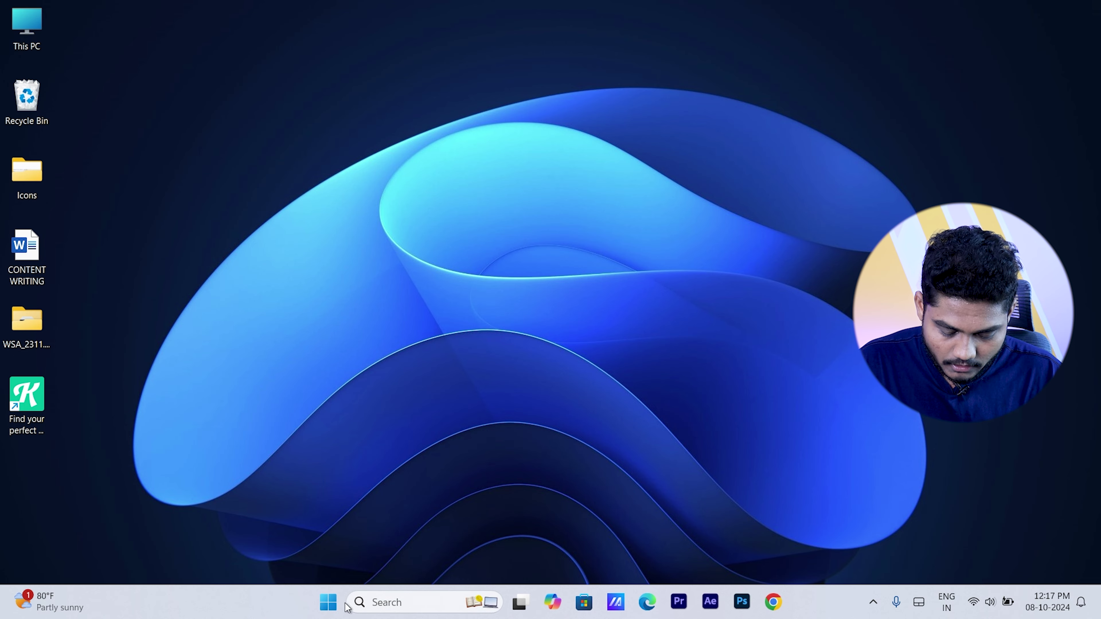
- Search Windows for mouse and open the Mouse settings
{"action": "left_click", "coordinate": [328, 604]}
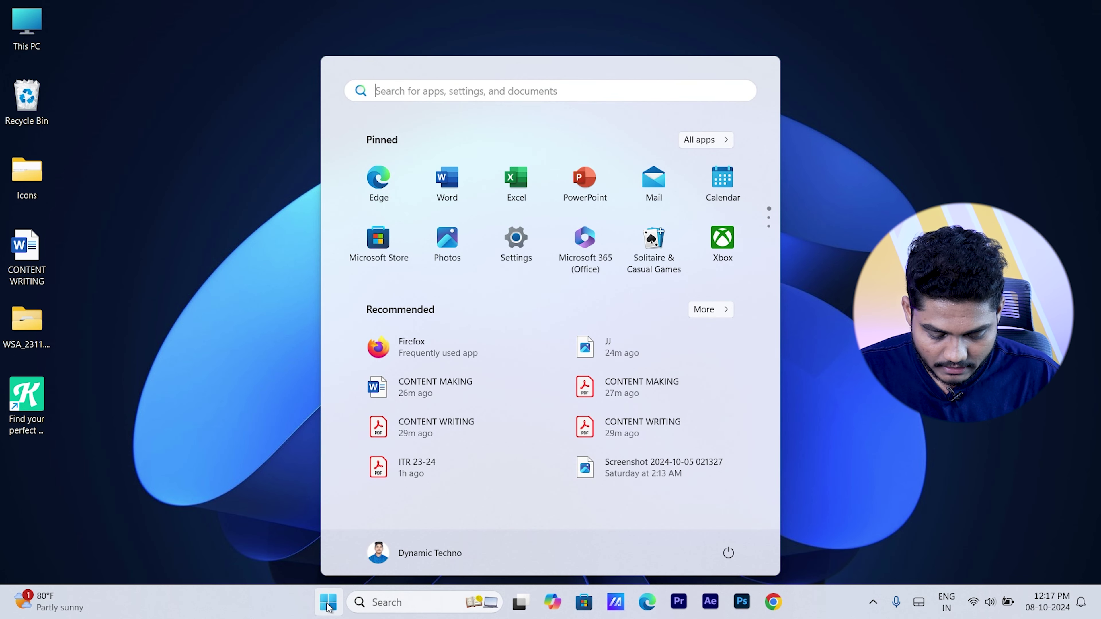
{"action": "type", "text": "mouse"}
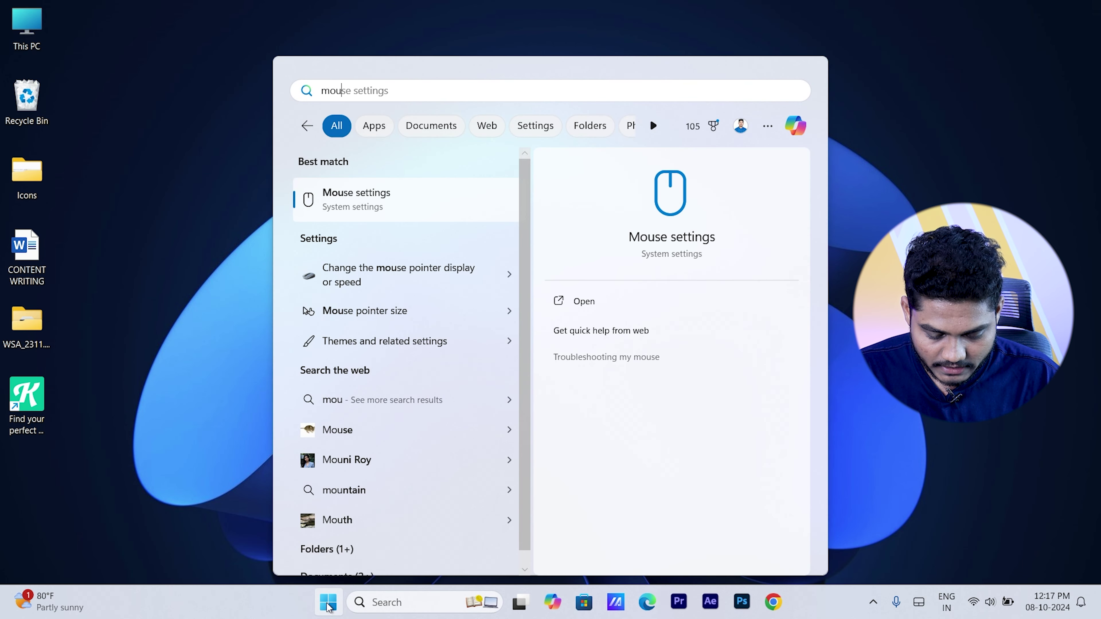
{"action": "left_click", "coordinate": [666, 238]}
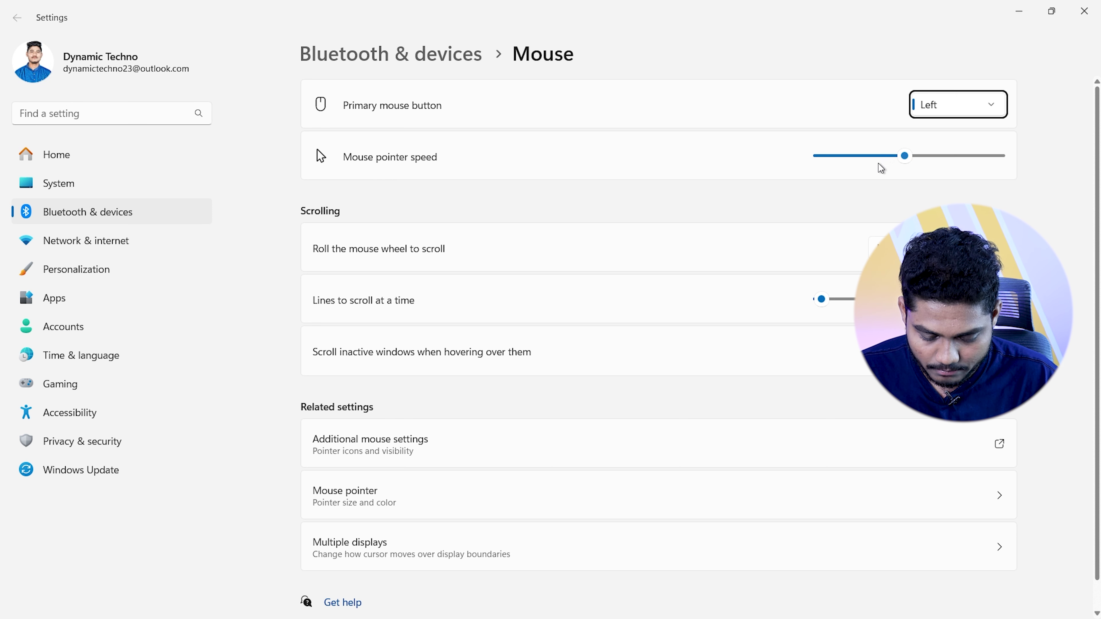
- Try the mouse pointer speed at its maximum, at its minimum and slightly above the minimum
{"action": "left_click_drag", "start_coordinate": [903, 158], "coordinate": [1006, 152]}
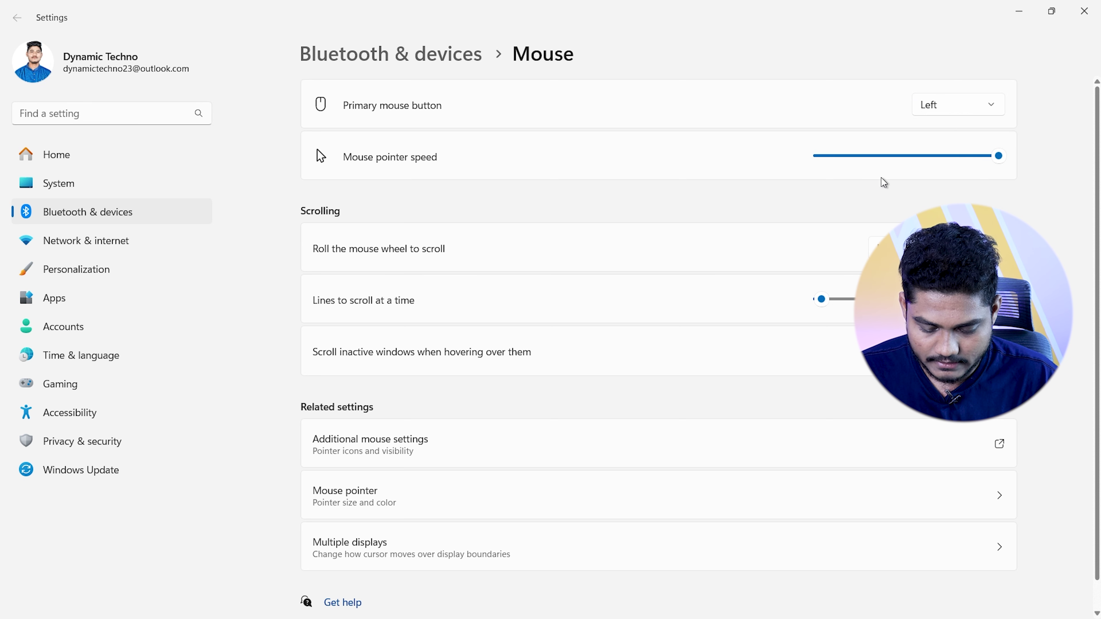
{"action": "left_click_drag", "start_coordinate": [953, 159], "coordinate": [791, 180]}
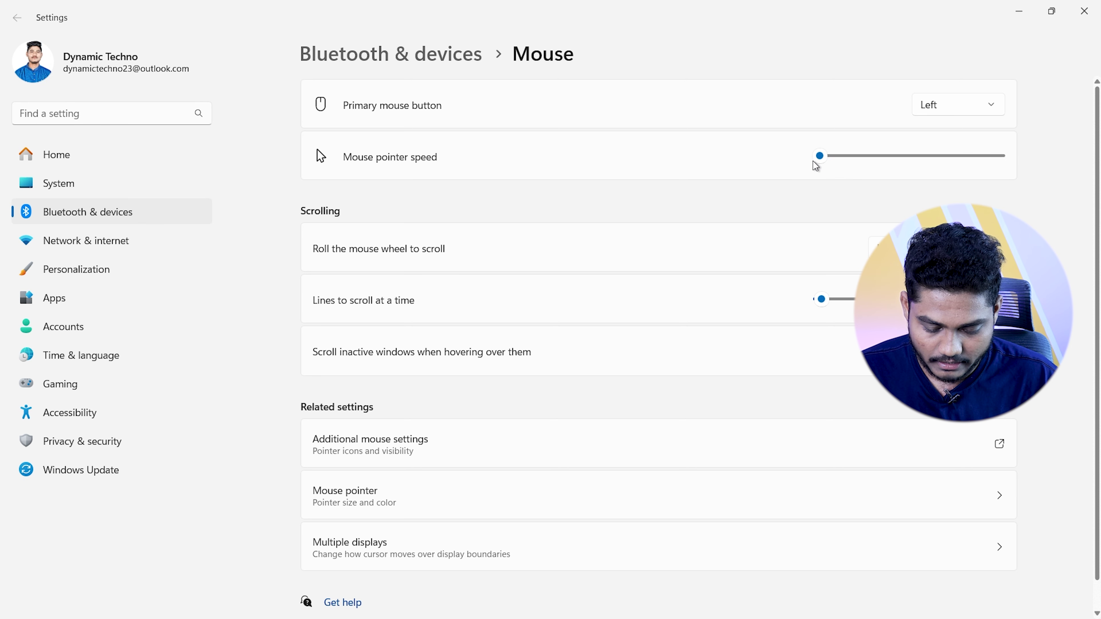
{"action": "left_click_drag", "start_coordinate": [818, 158], "coordinate": [840, 158]}
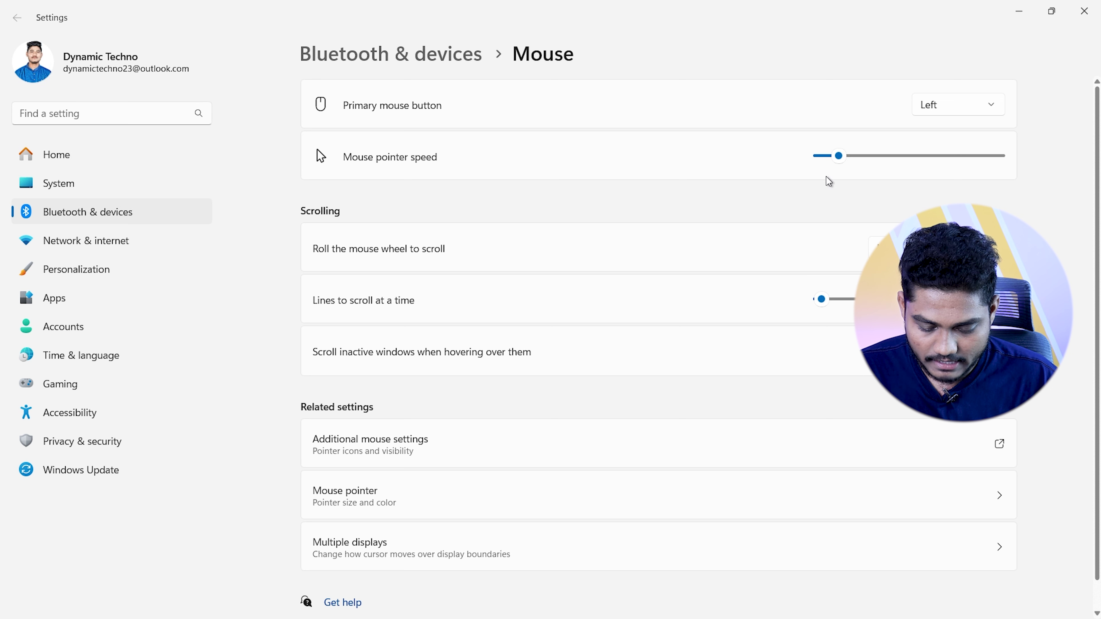
- Set the mouse pointer speed to the maximum and close Settings
{"action": "left_click_drag", "start_coordinate": [838, 157], "coordinate": [1024, 151]}
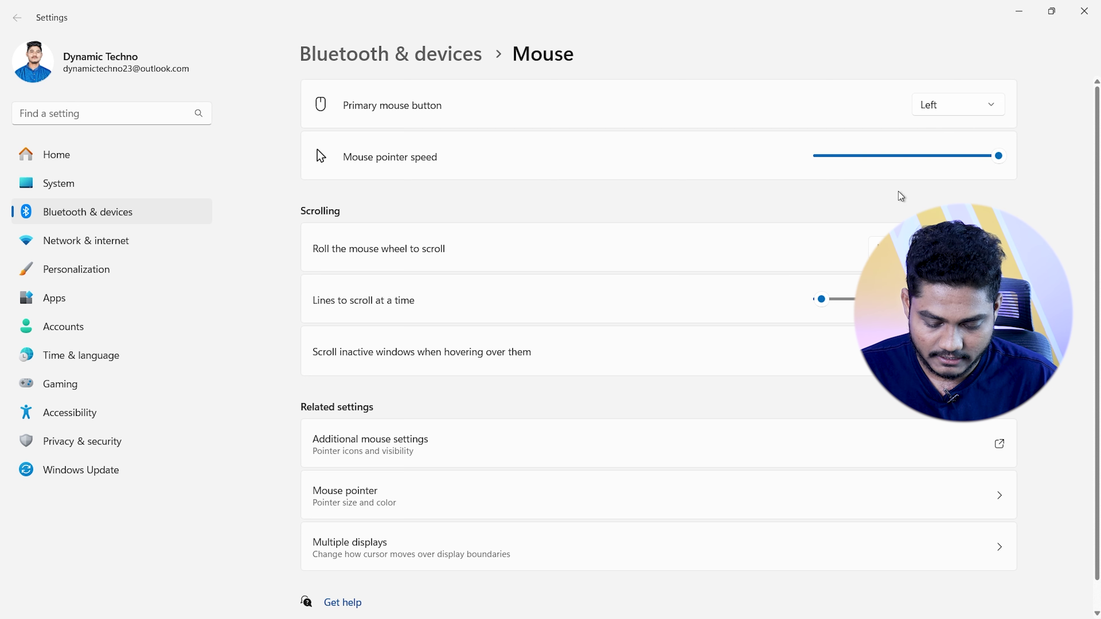
{"action": "key", "text": "alt+F4"}
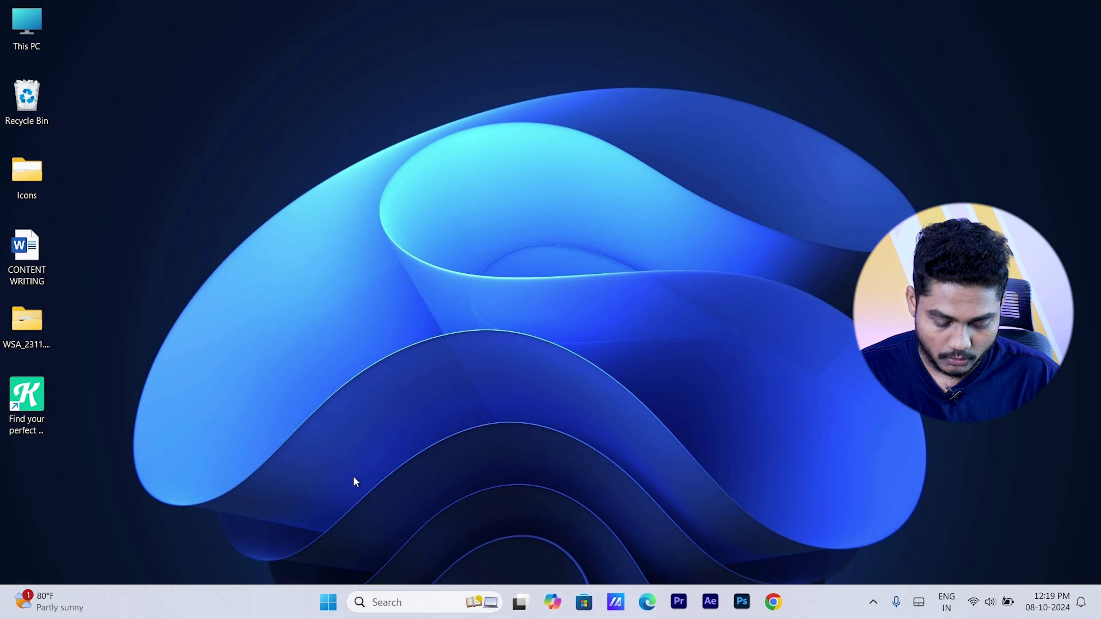